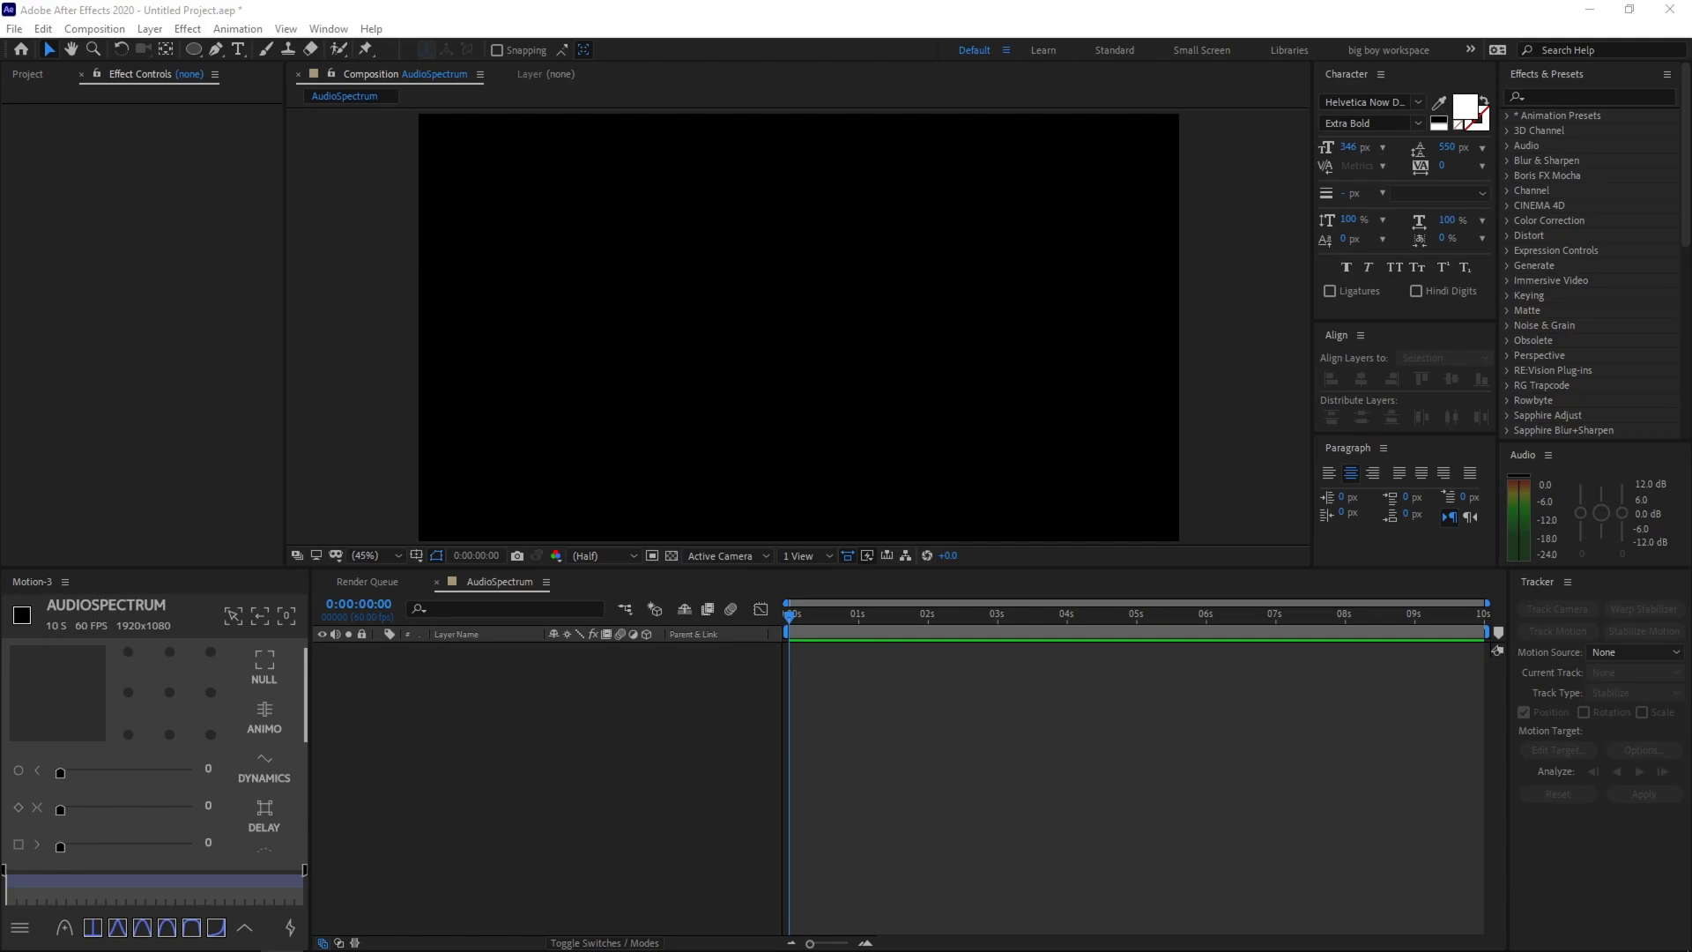
- Create a white 1920×1080 solid named 'Audio Spectrum' with Ctrl+Y
{"action": "left_click", "coordinate": [1124, 779]}
{"action": "key", "text": "ctrl+y"}
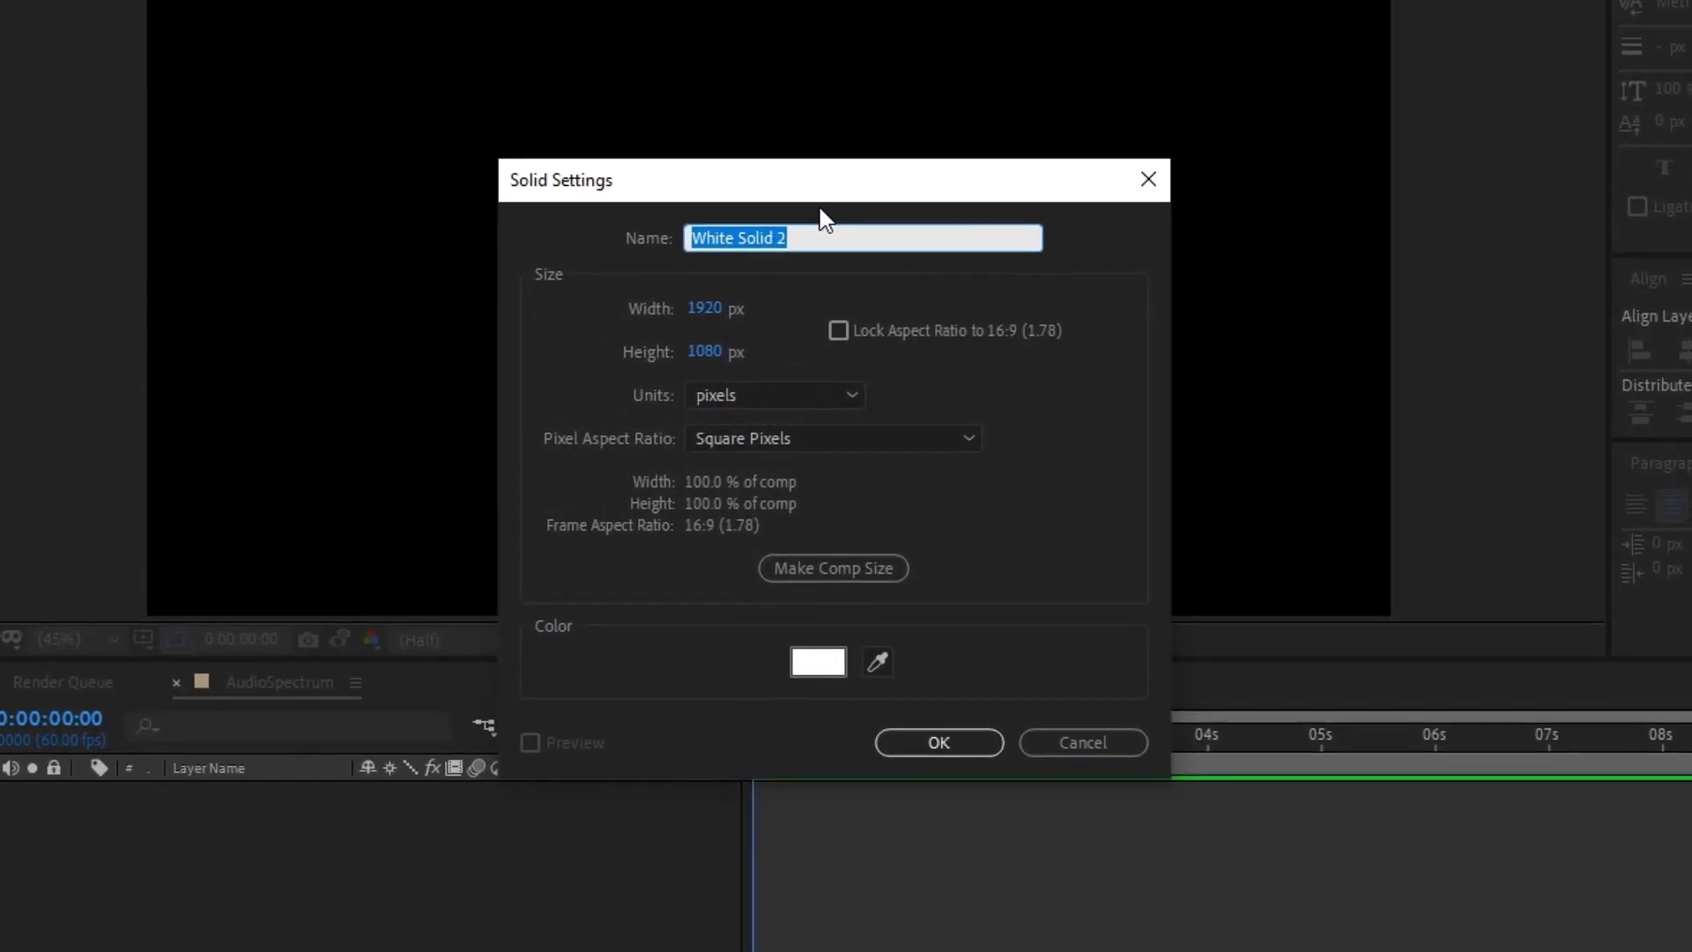
{"action": "type", "text": "Audio Spectrum"}
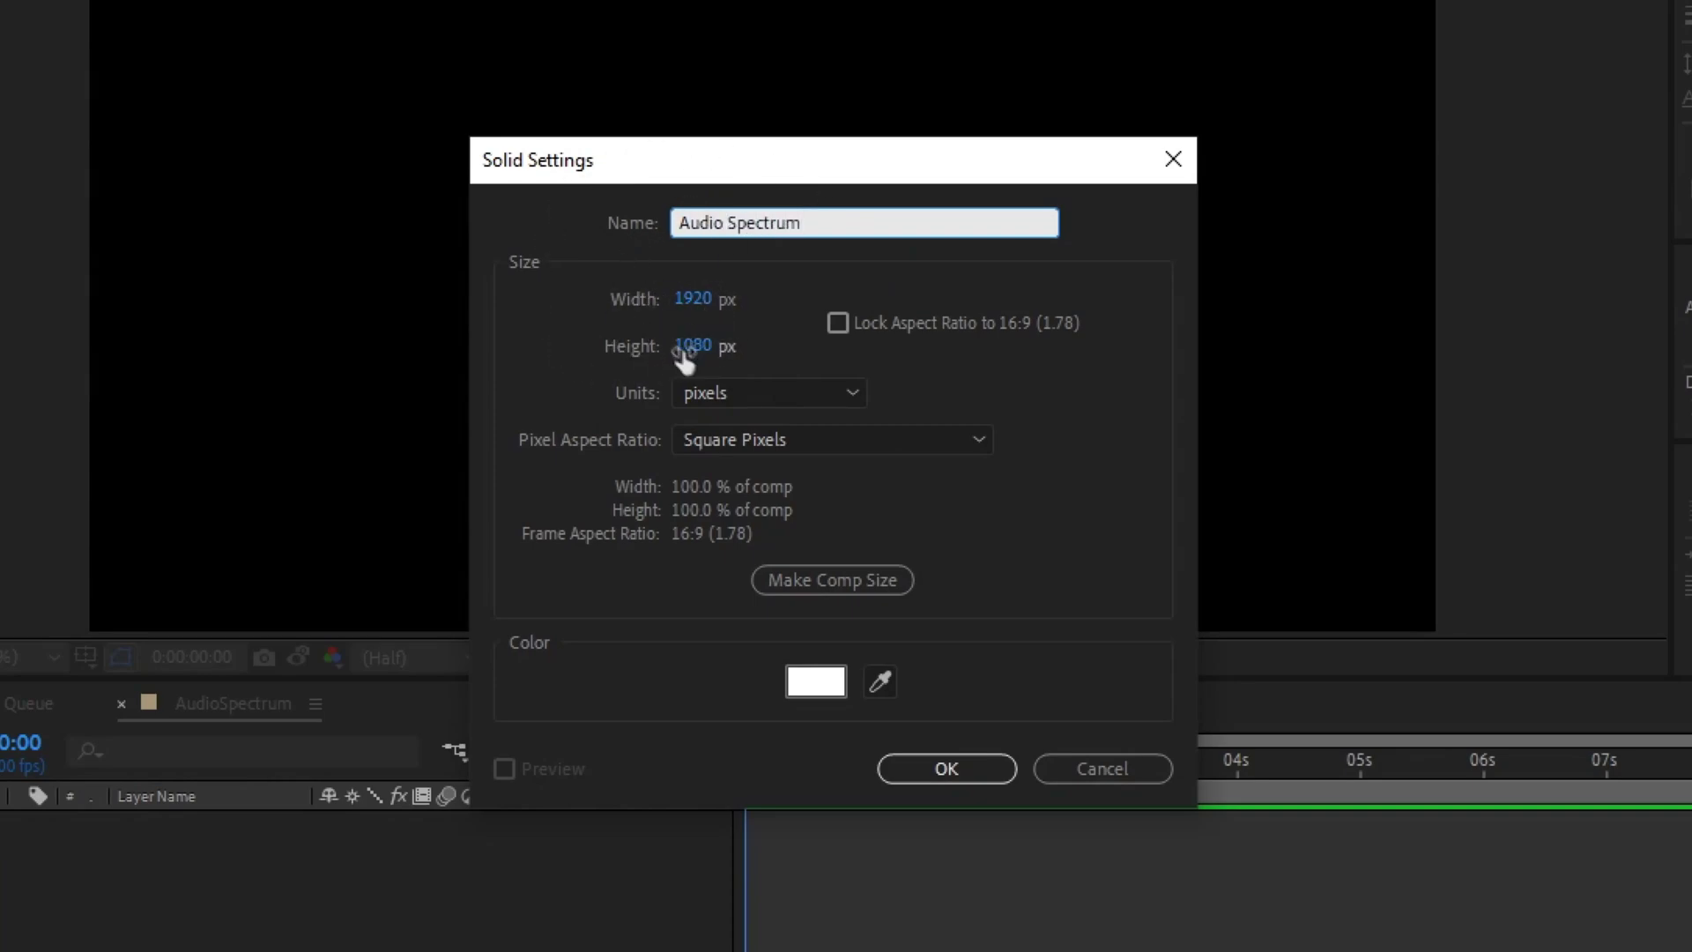
{"action": "left_click", "coordinate": [1103, 600]}
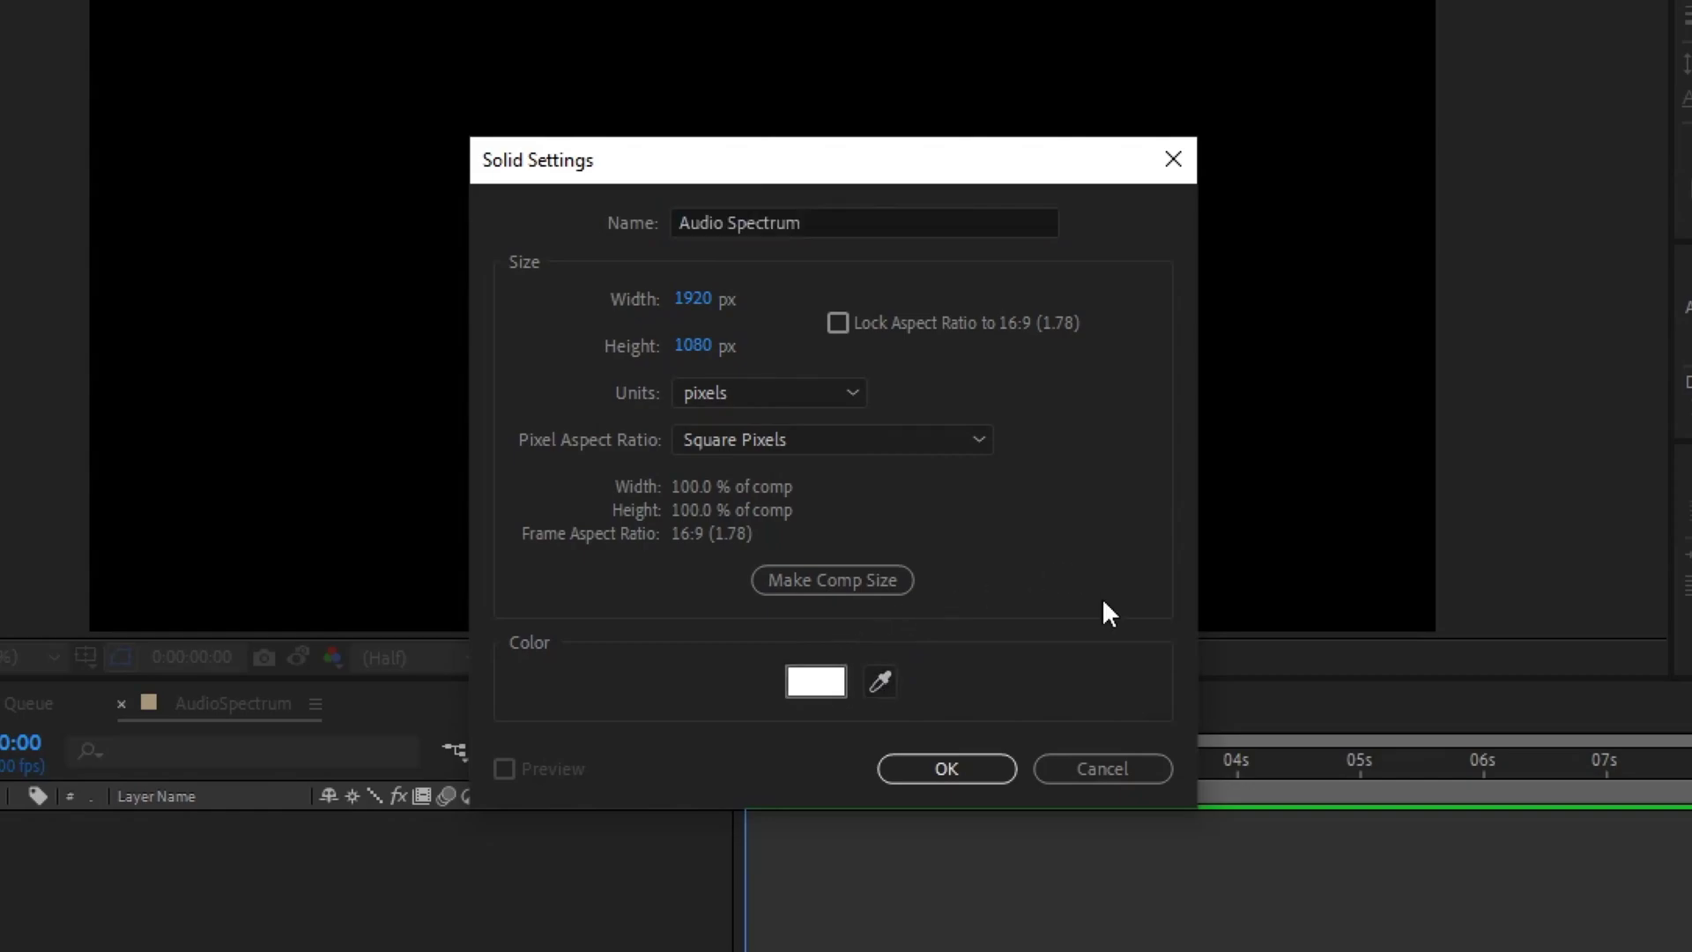
{"action": "left_click", "coordinate": [966, 769]}
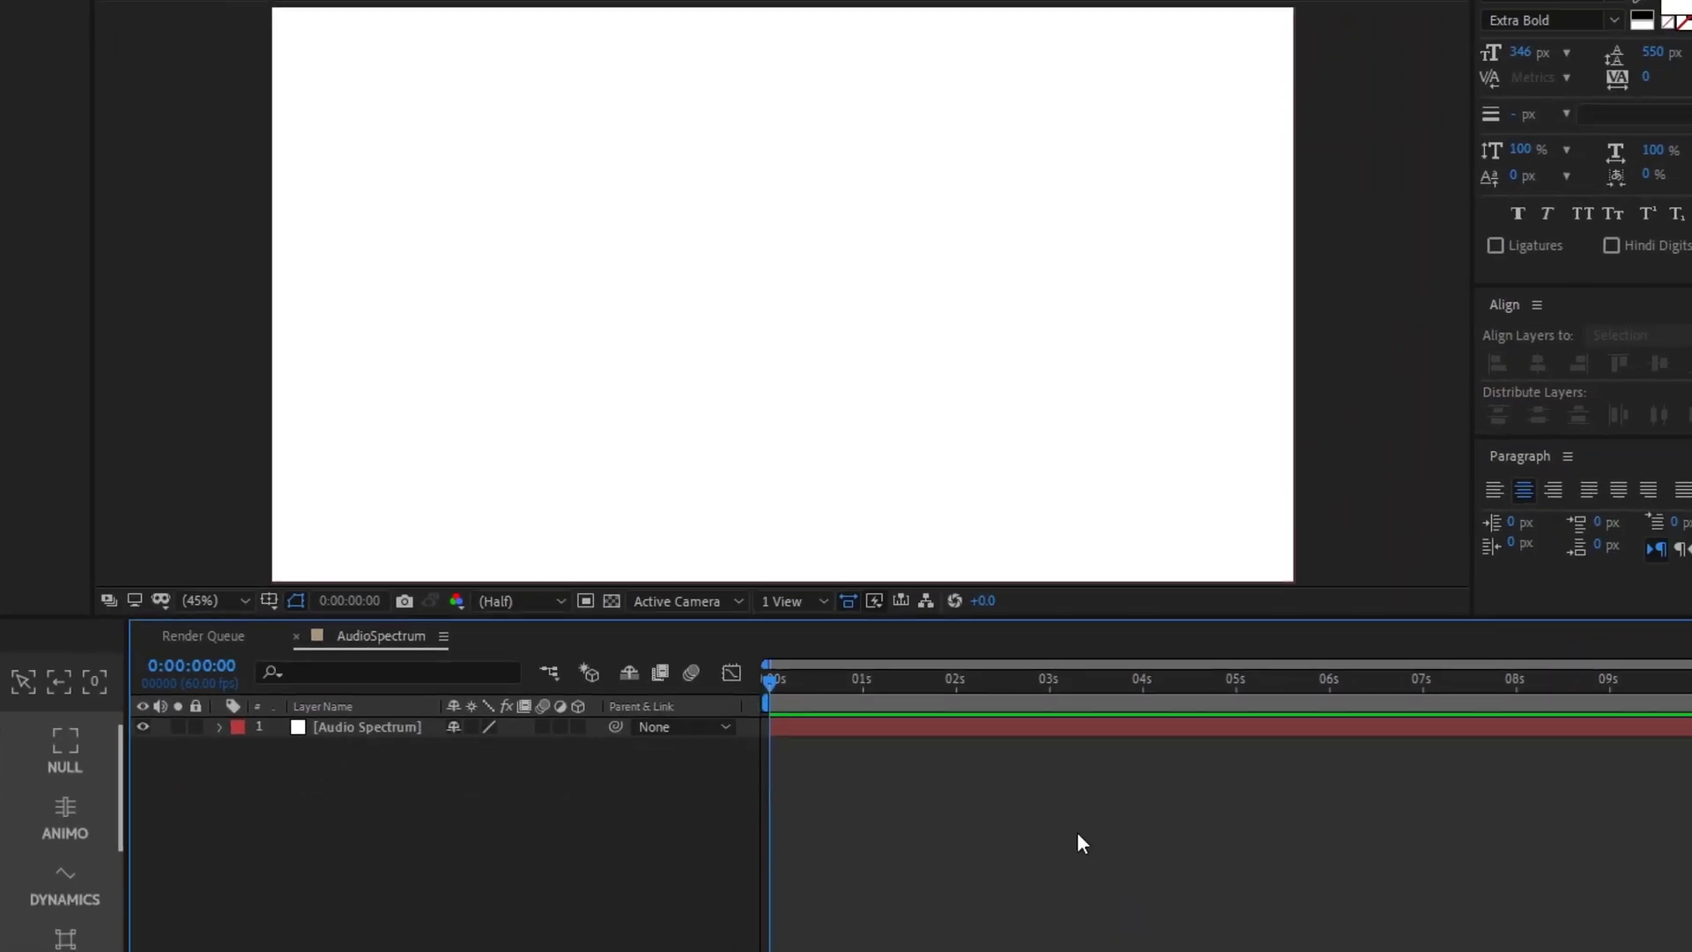
- Search 'audio spec' and apply the Audio Spectrum effect to the solid
{"action": "left_click", "coordinate": [1566, 97]}
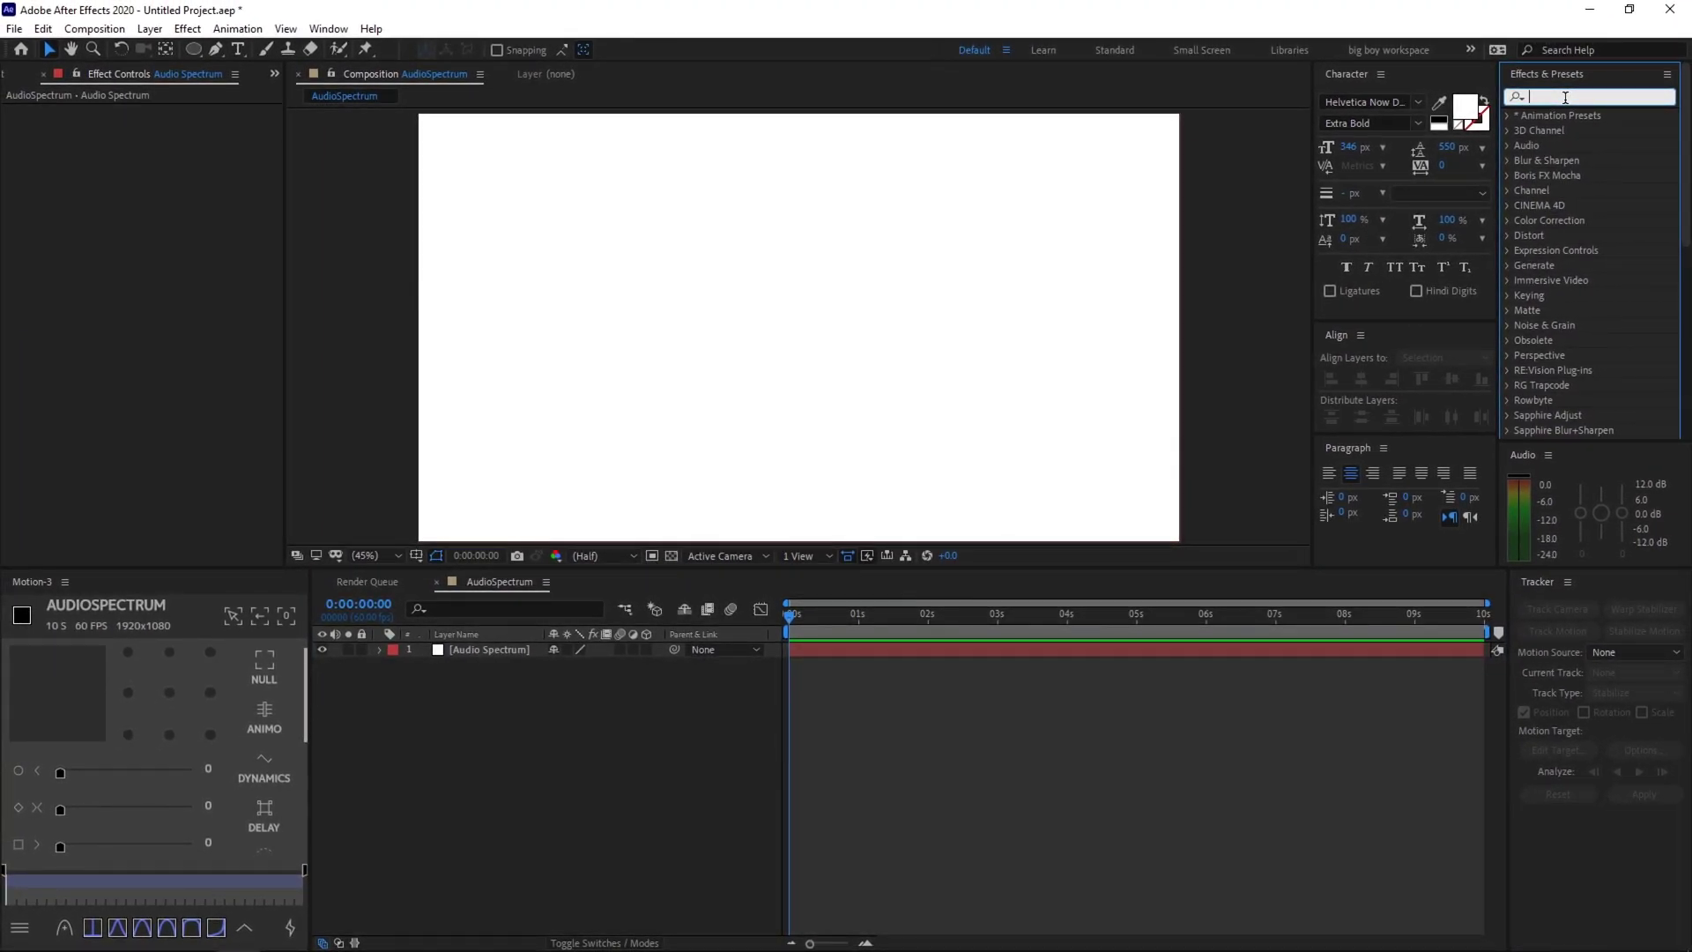
{"action": "type", "text": "audio spec"}
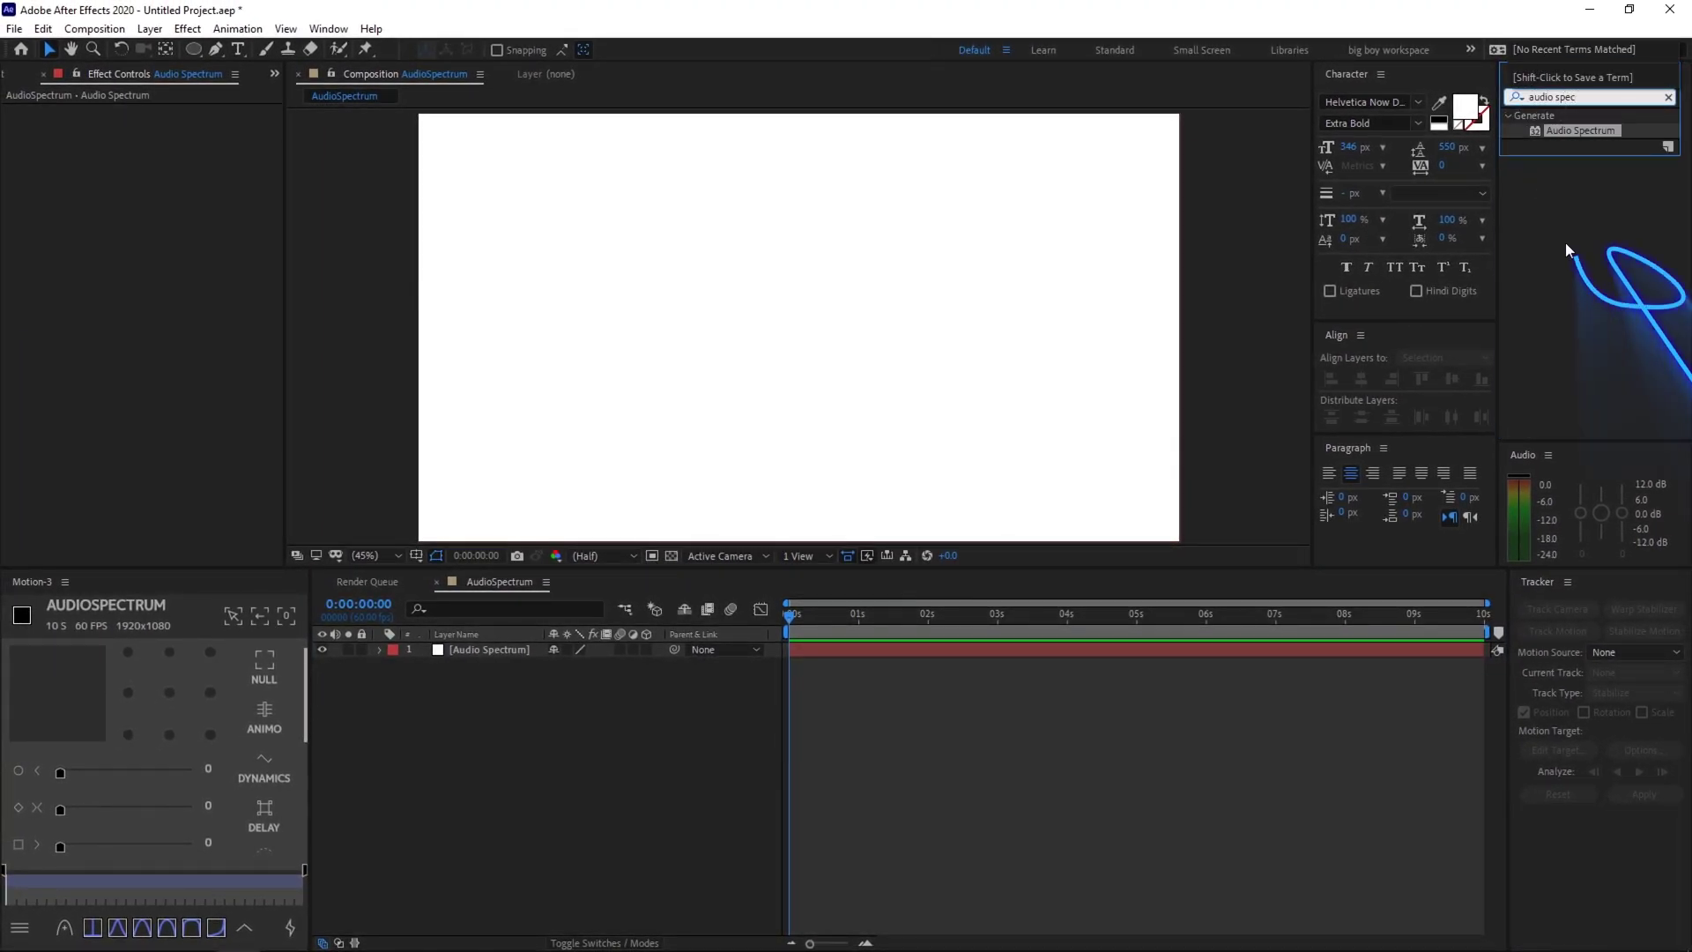
{"action": "key", "text": "Return"}
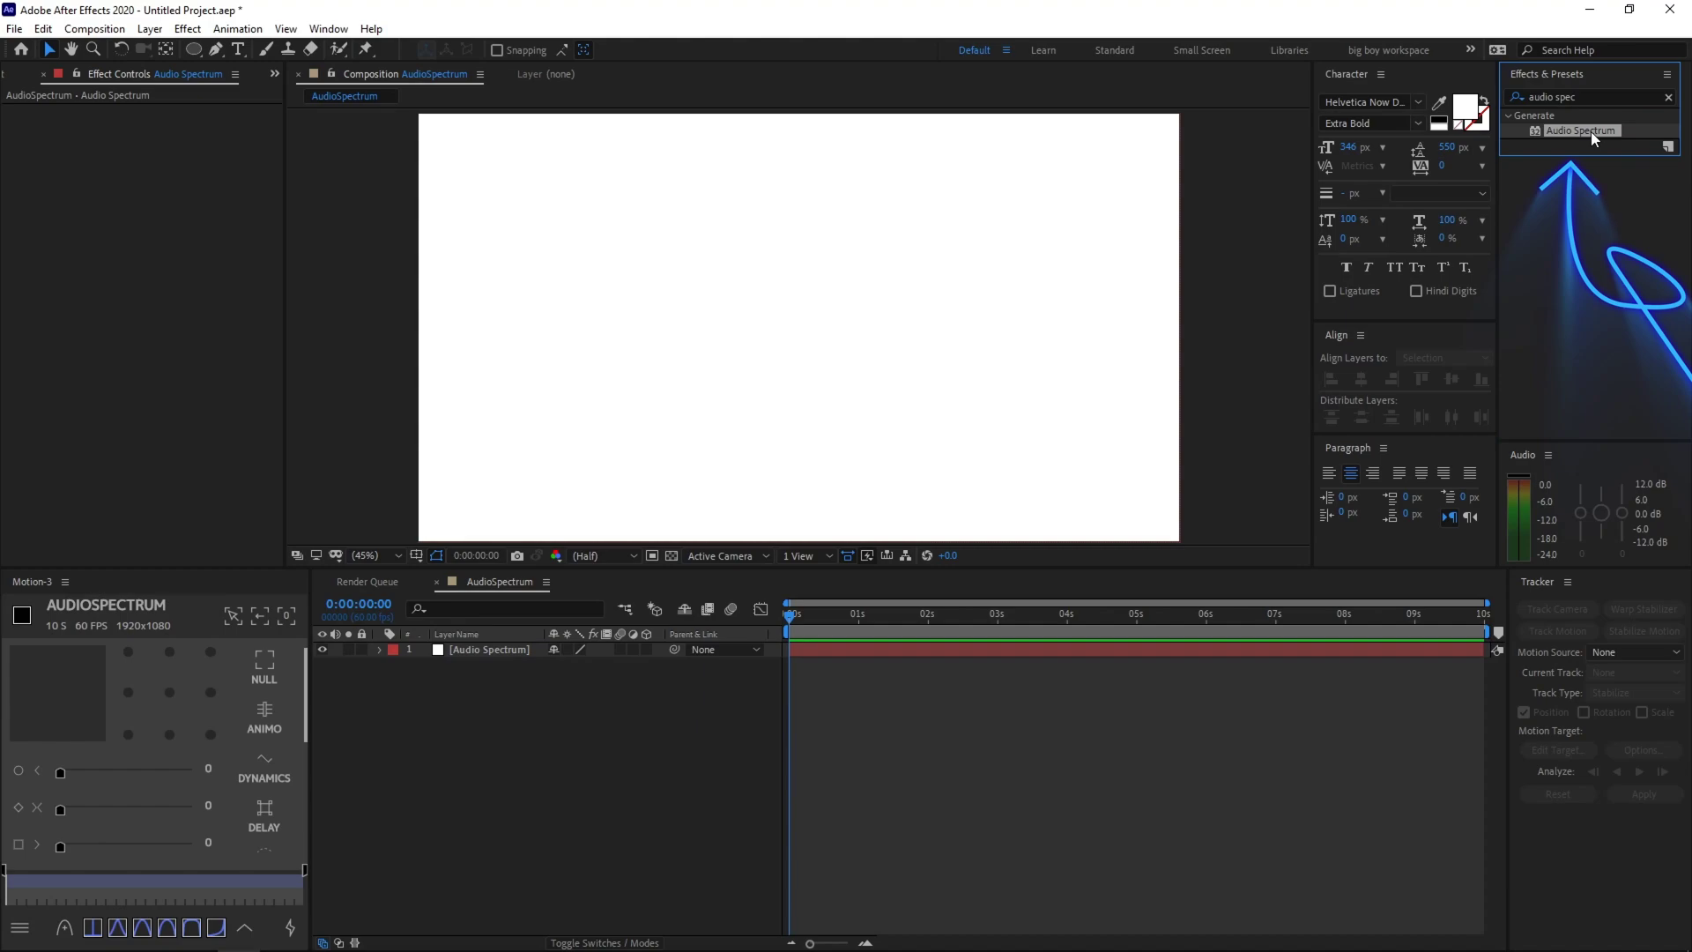
{"action": "left_click_drag", "start_coordinate": [1589, 130], "coordinate": [892, 300]}
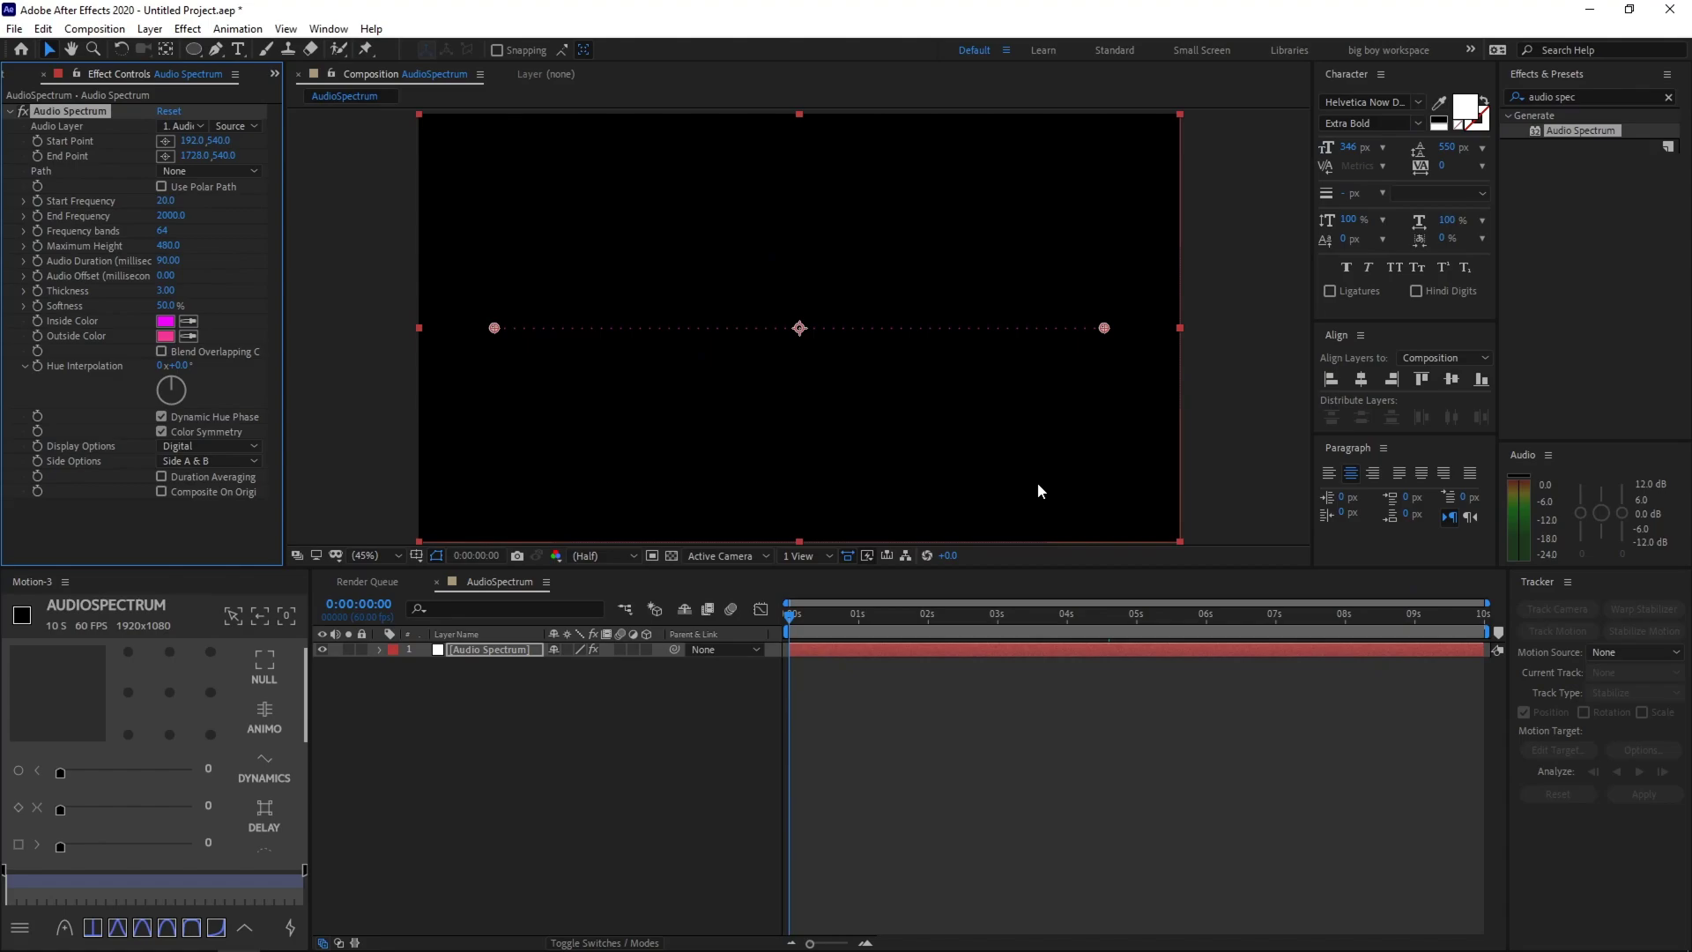
{"action": "left_click", "coordinate": [1246, 352]}
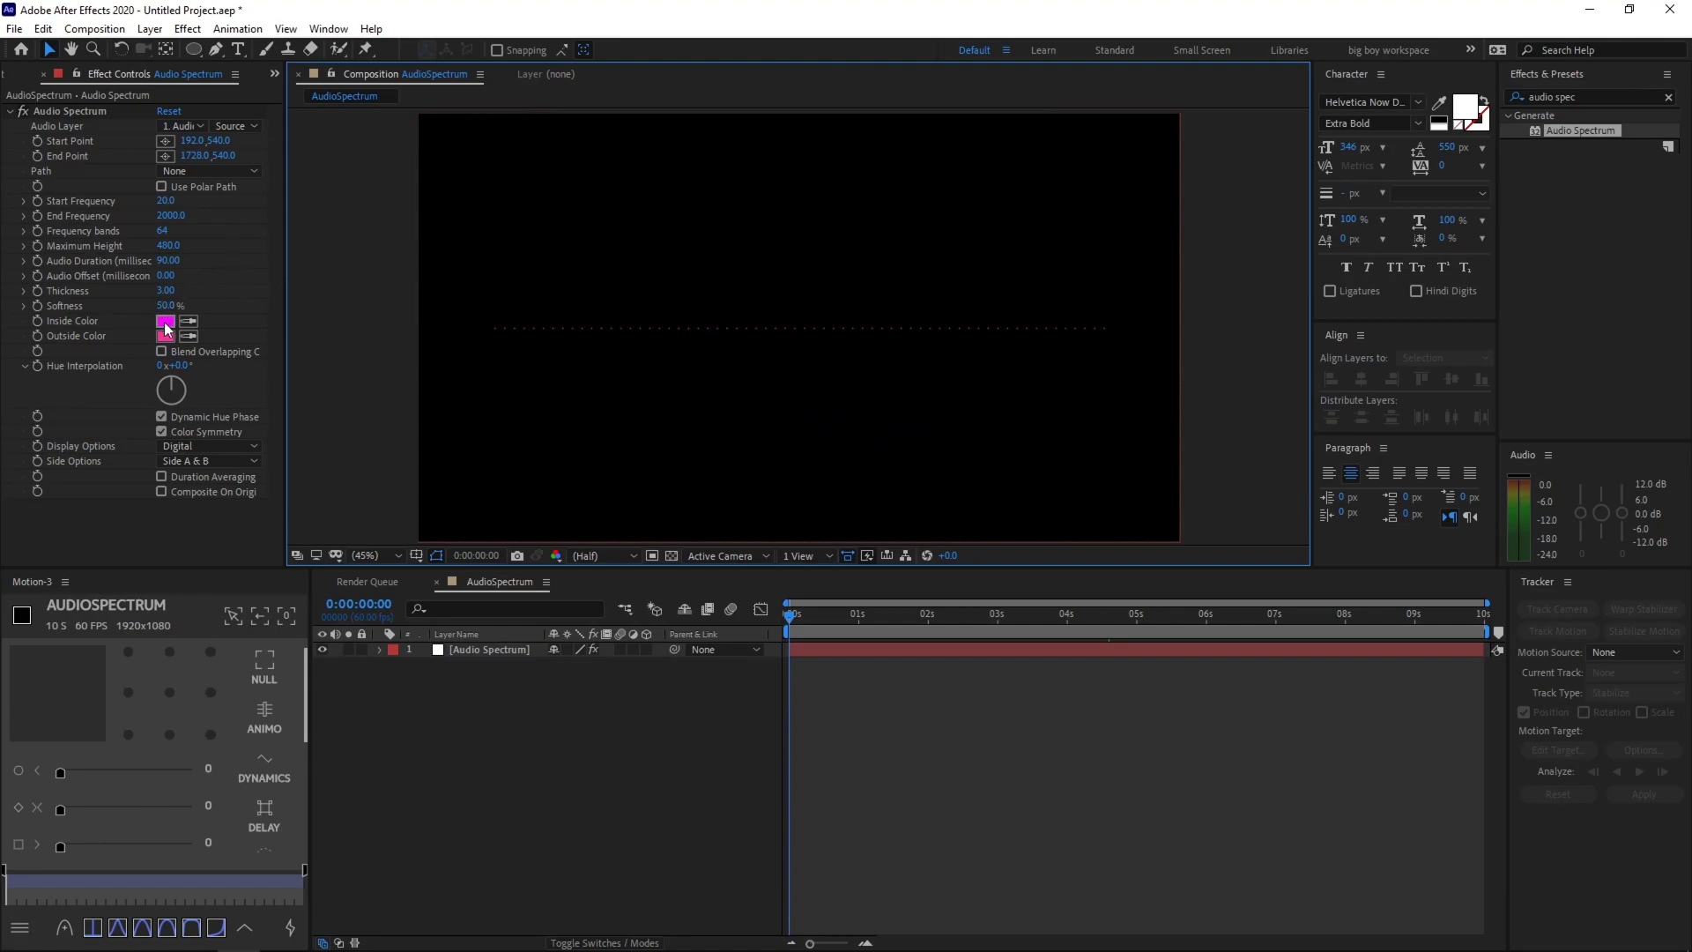
- Set the effect's Inside Color and Outside Color to white
{"action": "left_click", "coordinate": [165, 321]}
{"action": "left_click_drag", "start_coordinate": [1181, 440], "coordinate": [963, 321]}
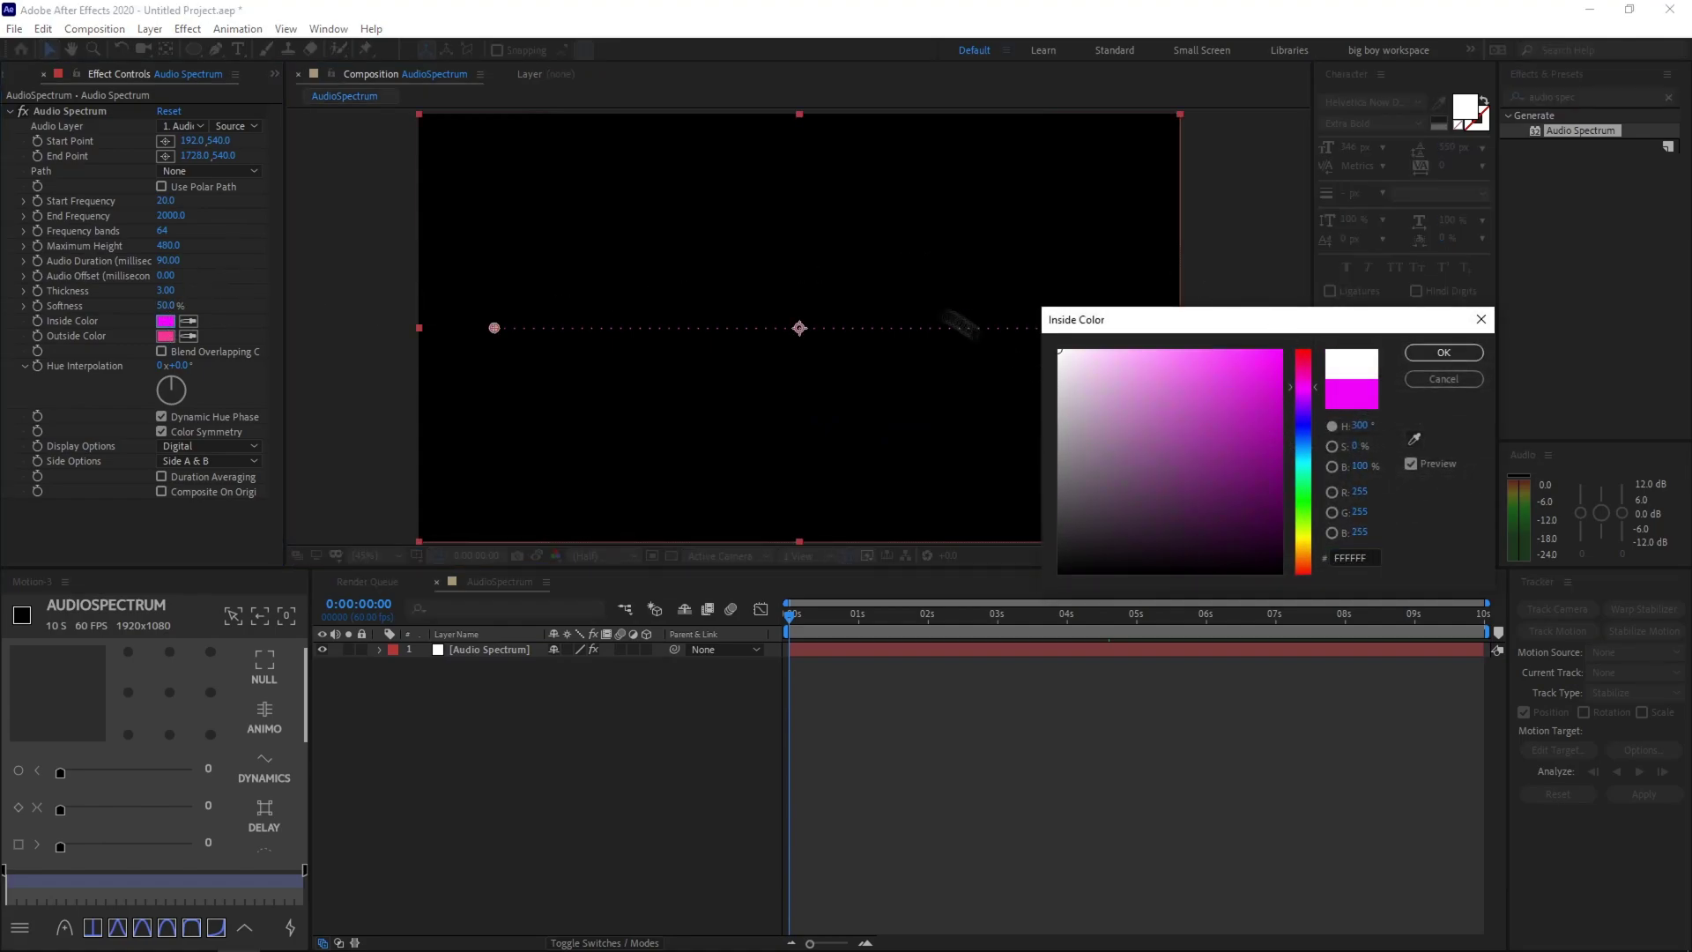
{"action": "left_click", "coordinate": [1443, 352]}
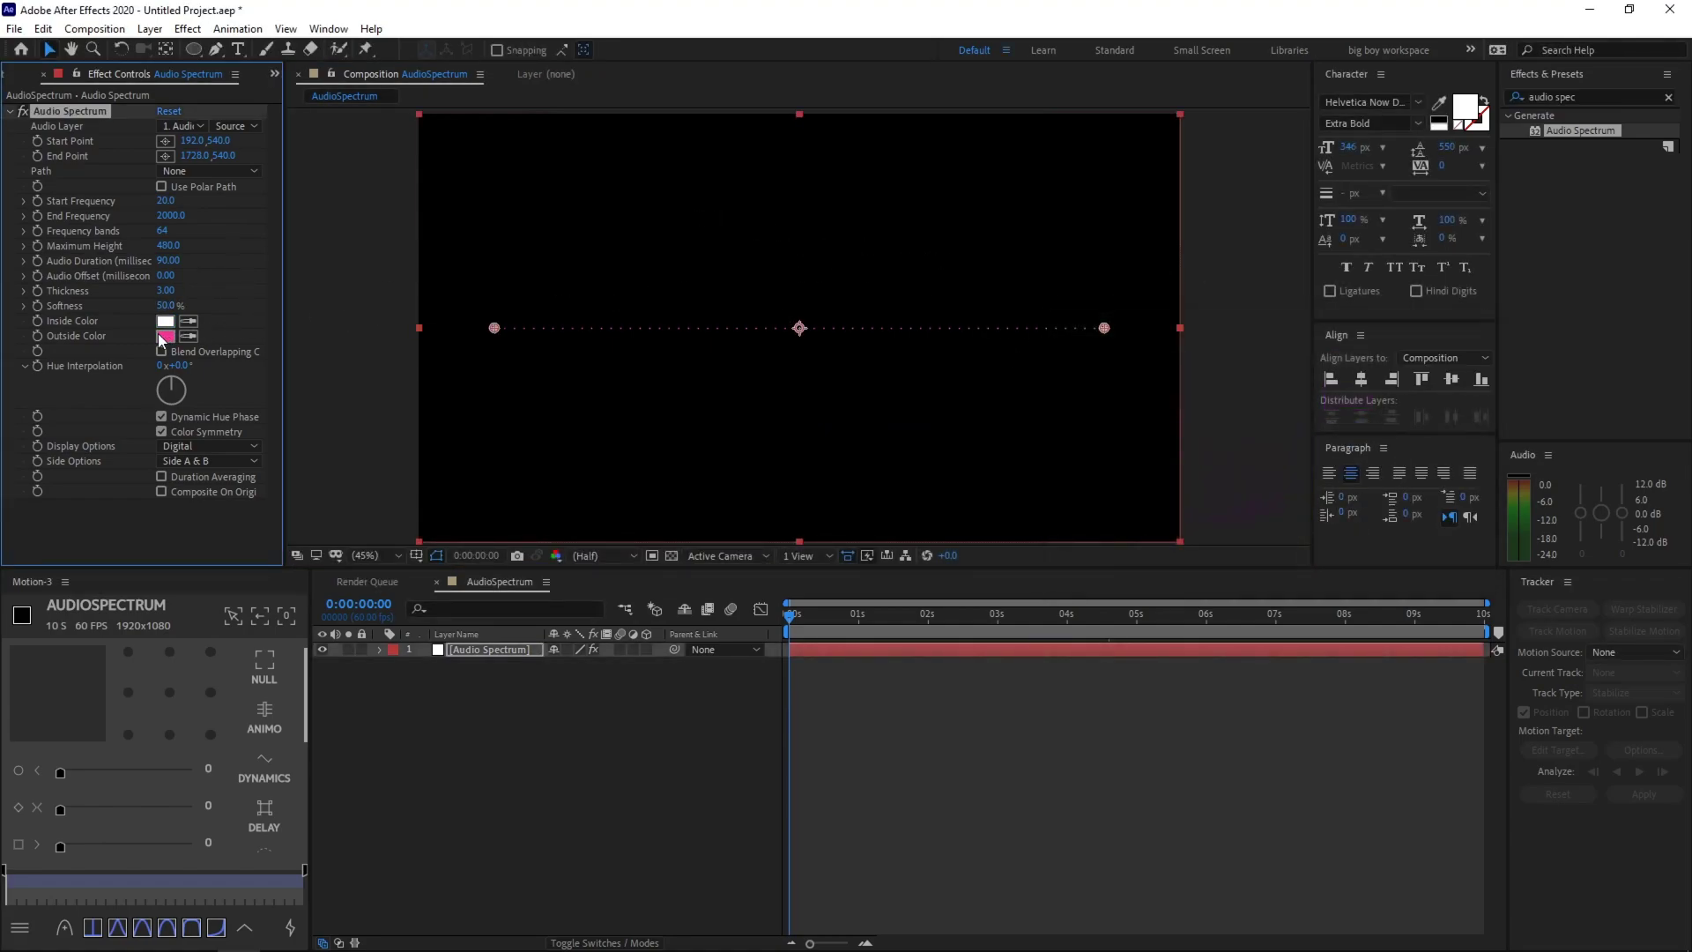
{"action": "left_click", "coordinate": [164, 336]}
{"action": "left_click", "coordinate": [1444, 352]}
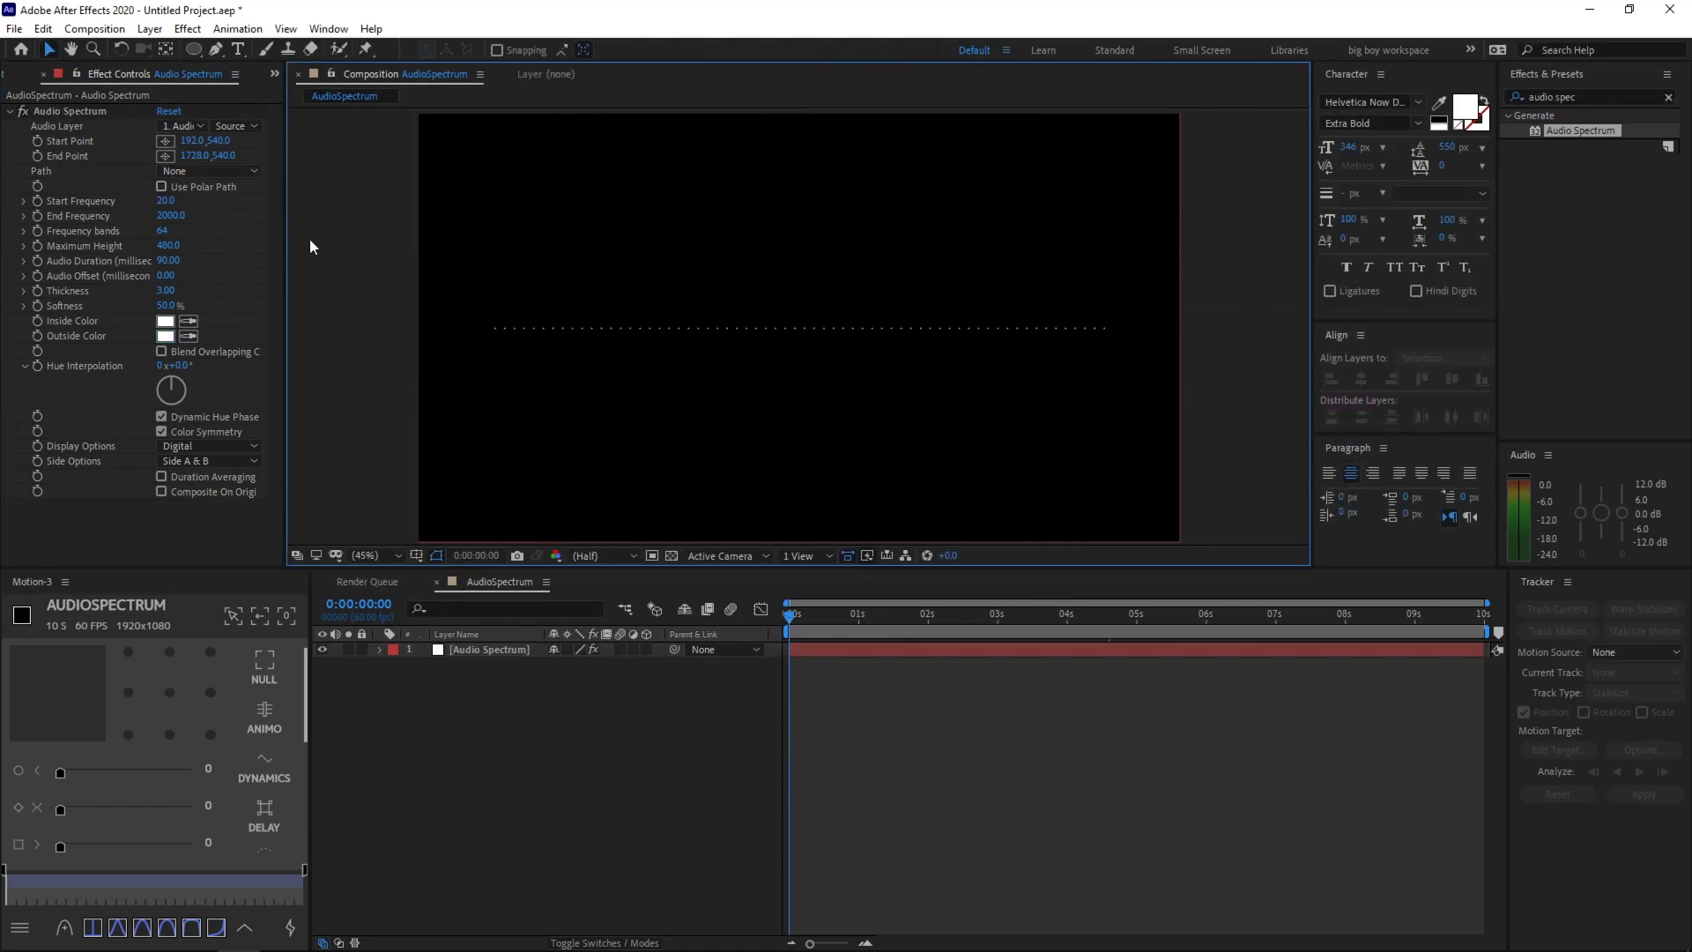
- Draw a circular ellipse mask around the comp centre on the Audio Spectrum layer
{"action": "left_click", "coordinate": [472, 652]}
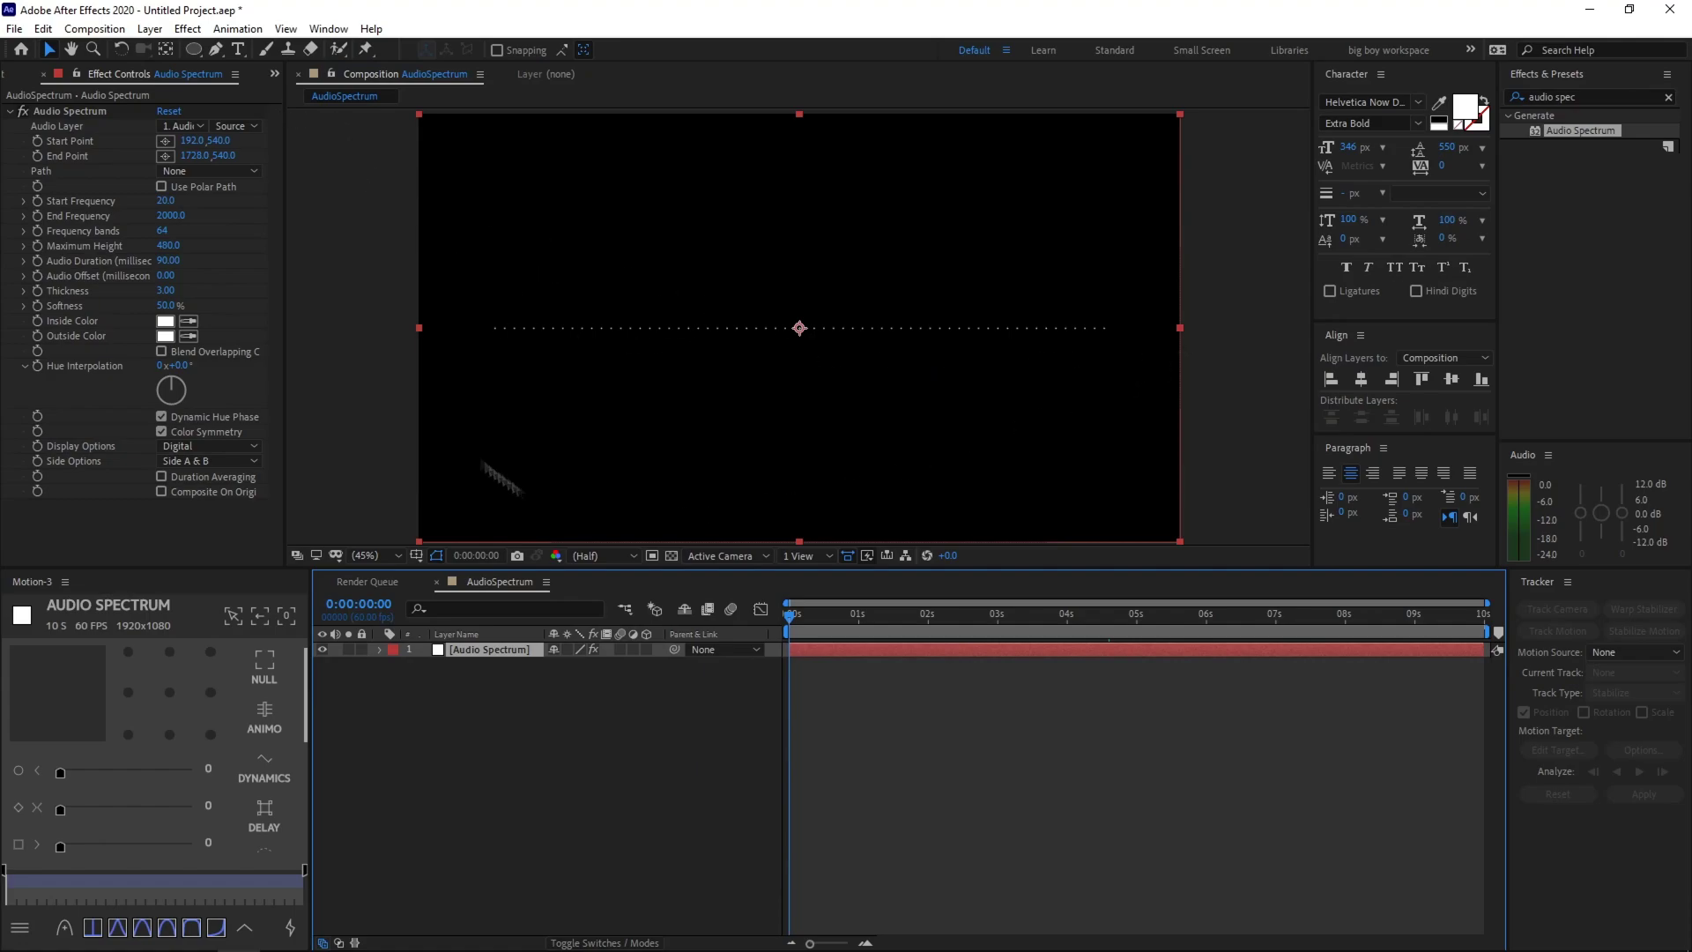
{"action": "left_click", "coordinate": [195, 50]}
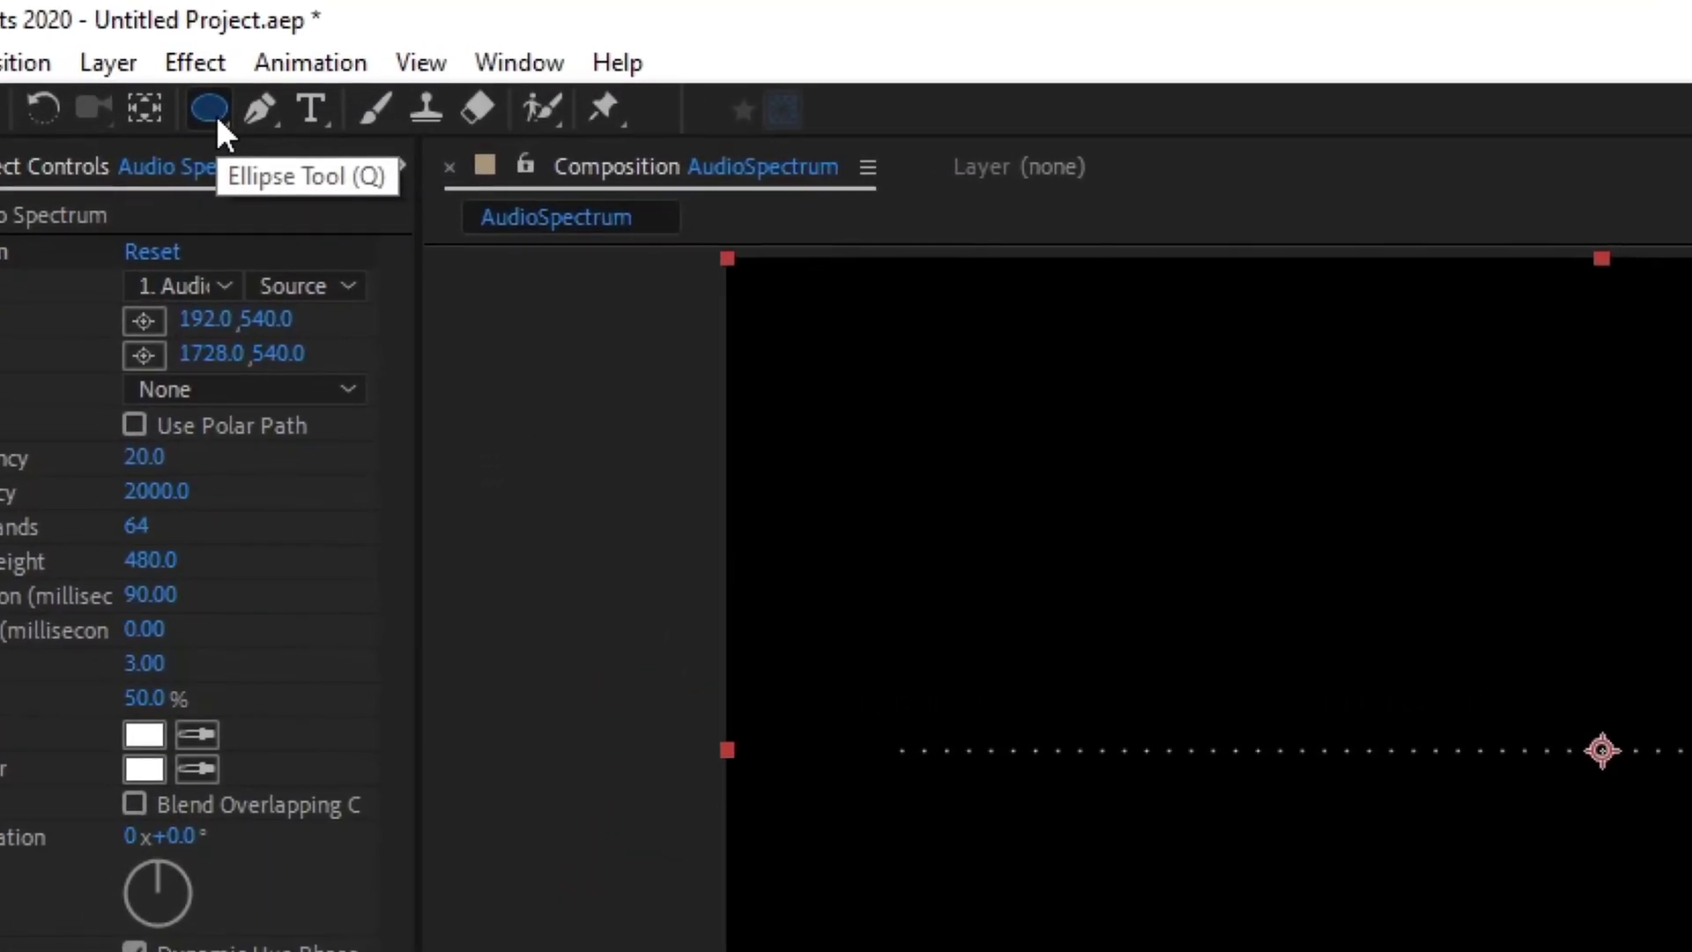
{"action": "left_click", "coordinate": [215, 115]}
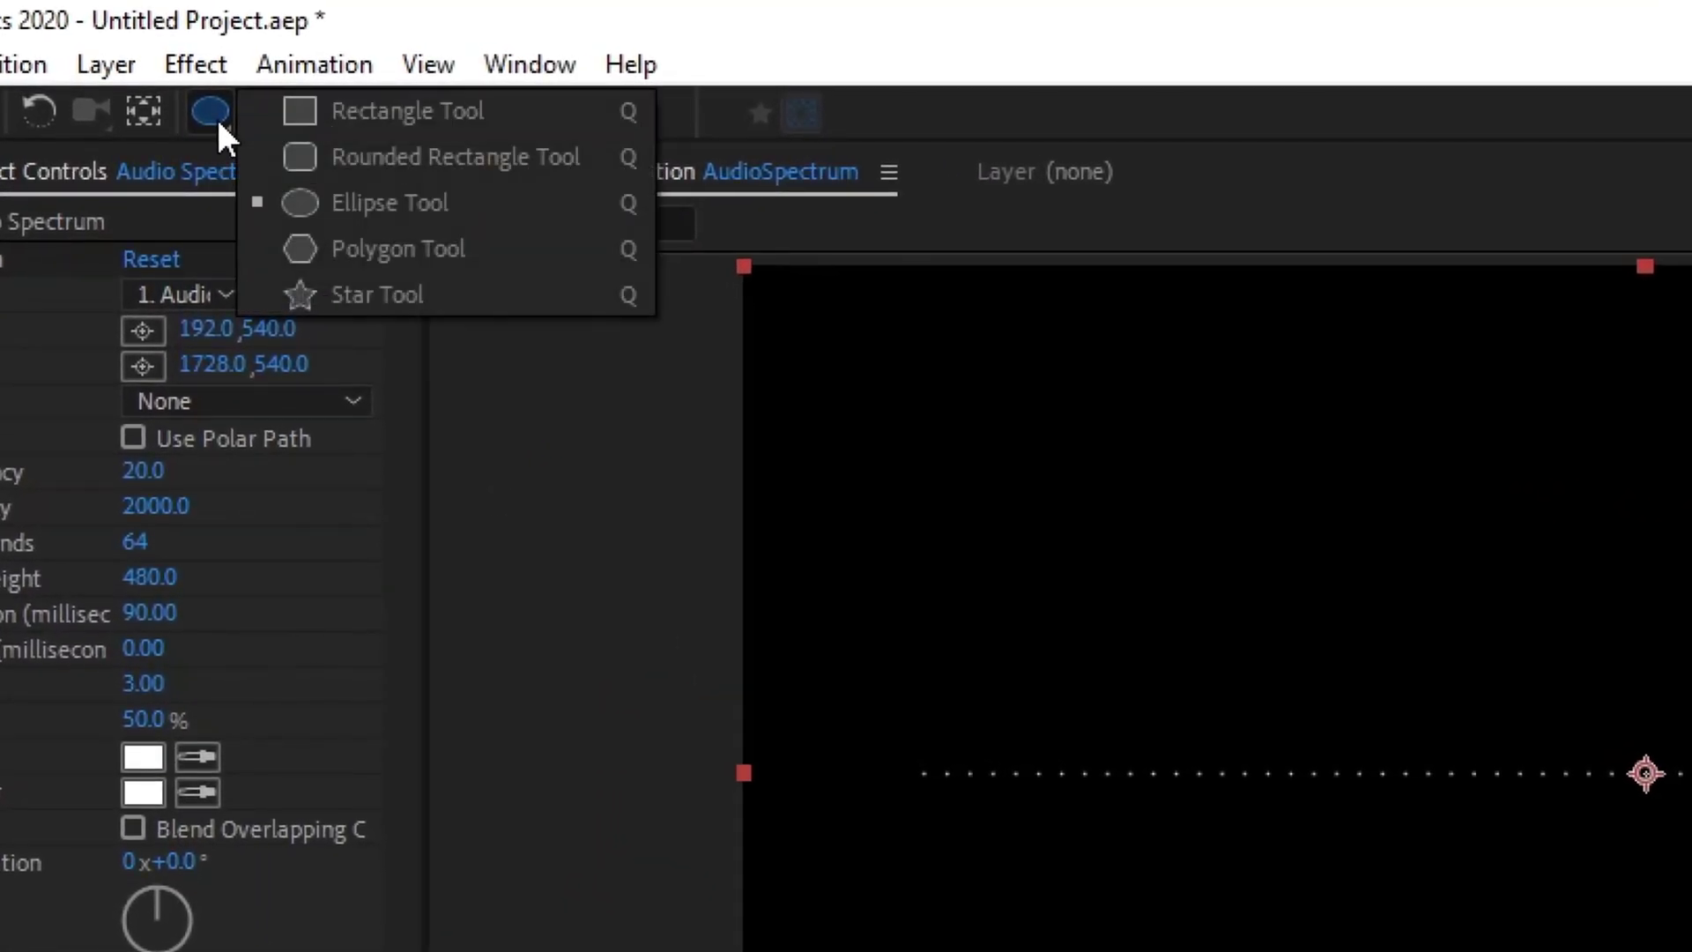
{"action": "left_click", "coordinate": [366, 195]}
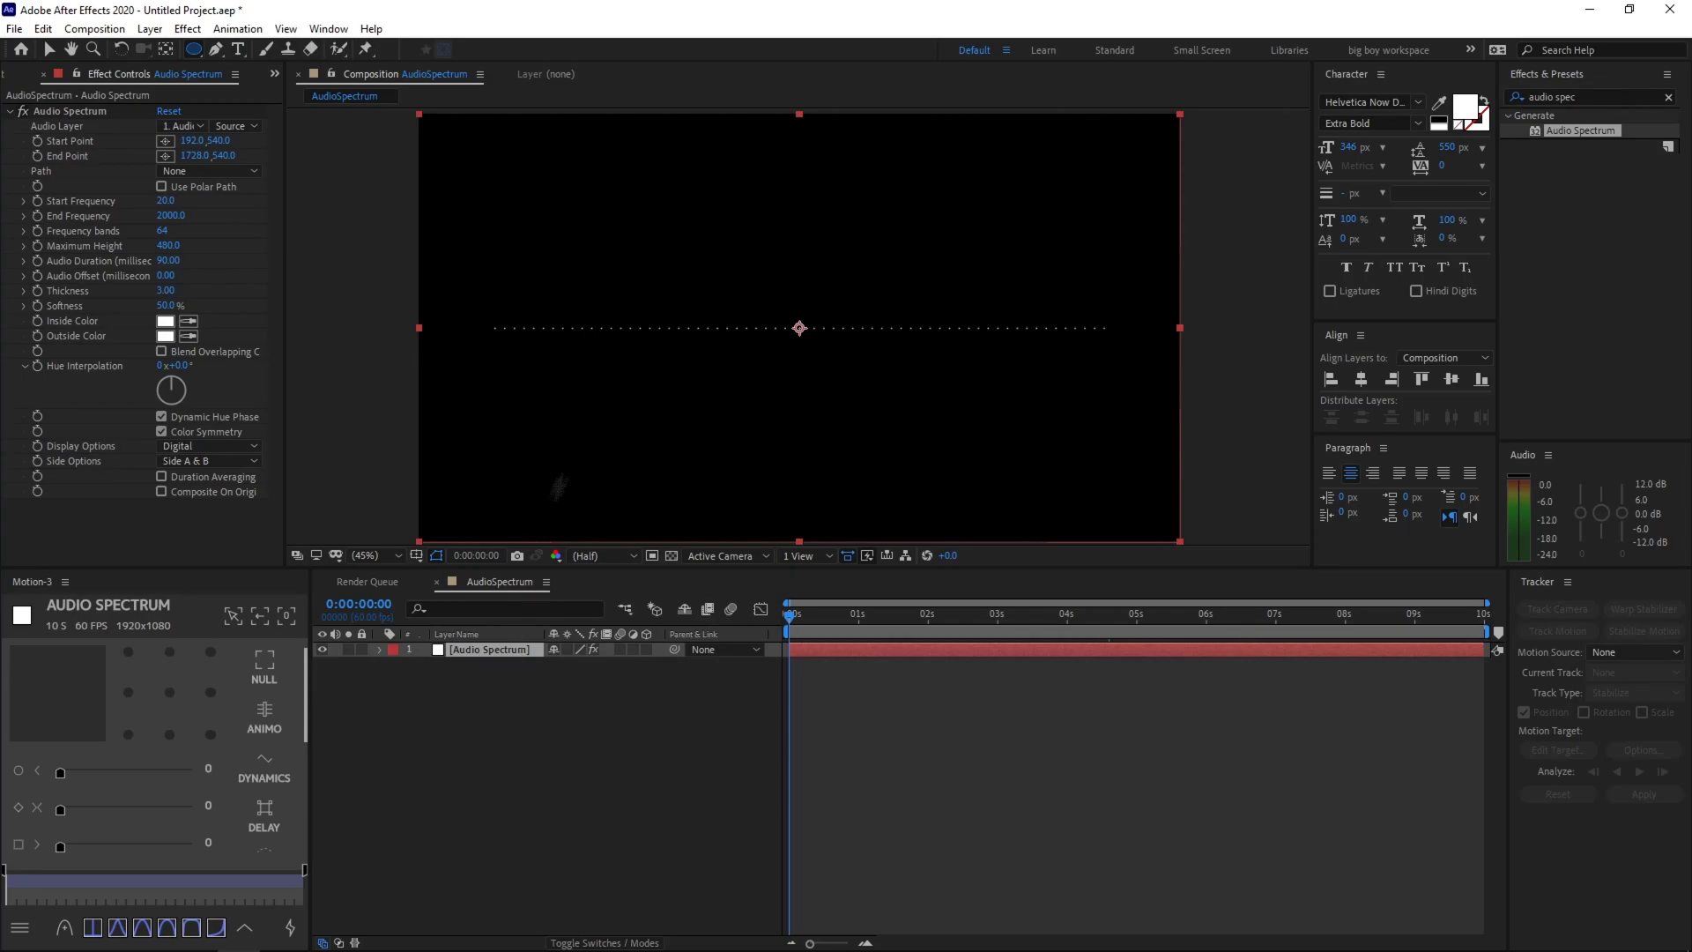
{"action": "mouse_move", "coordinate": [667, 213]}
{"action": "left_mouse_down"}
{"action": "mouse_move", "coordinate": [752, 340]}
{"action": "mouse_move", "coordinate": [875, 441]}
{"action": "left_mouse_up"}
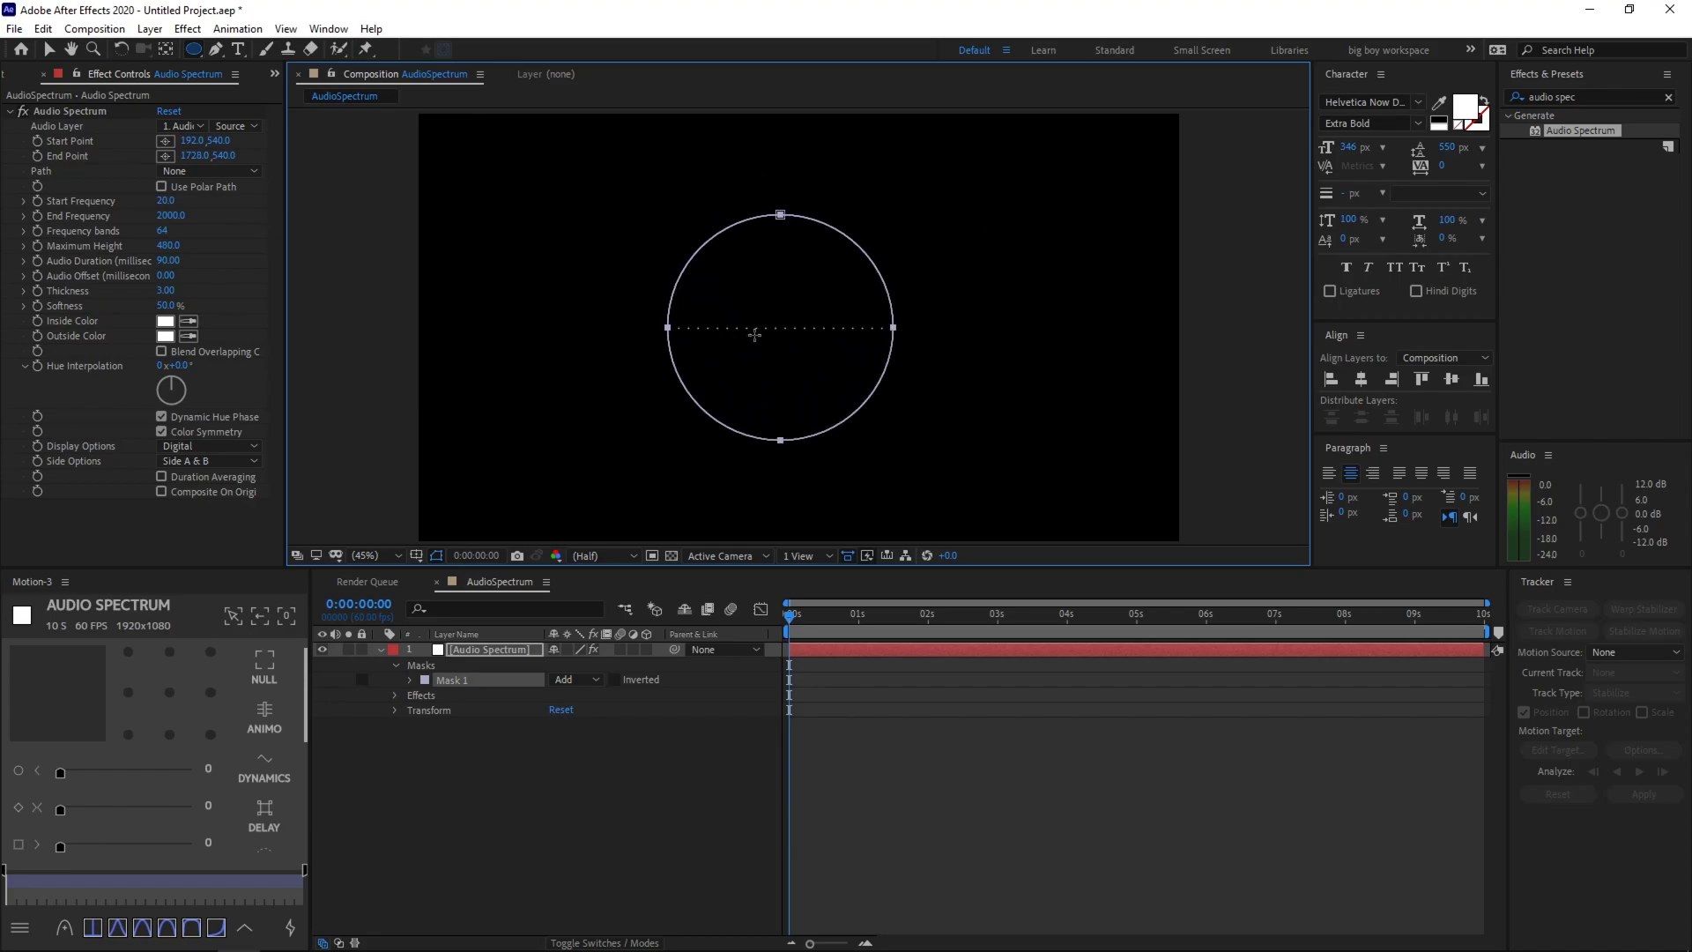
- Free-transform Mask 1 and align it horizontally to the composition centre
{"action": "key", "text": "v"}
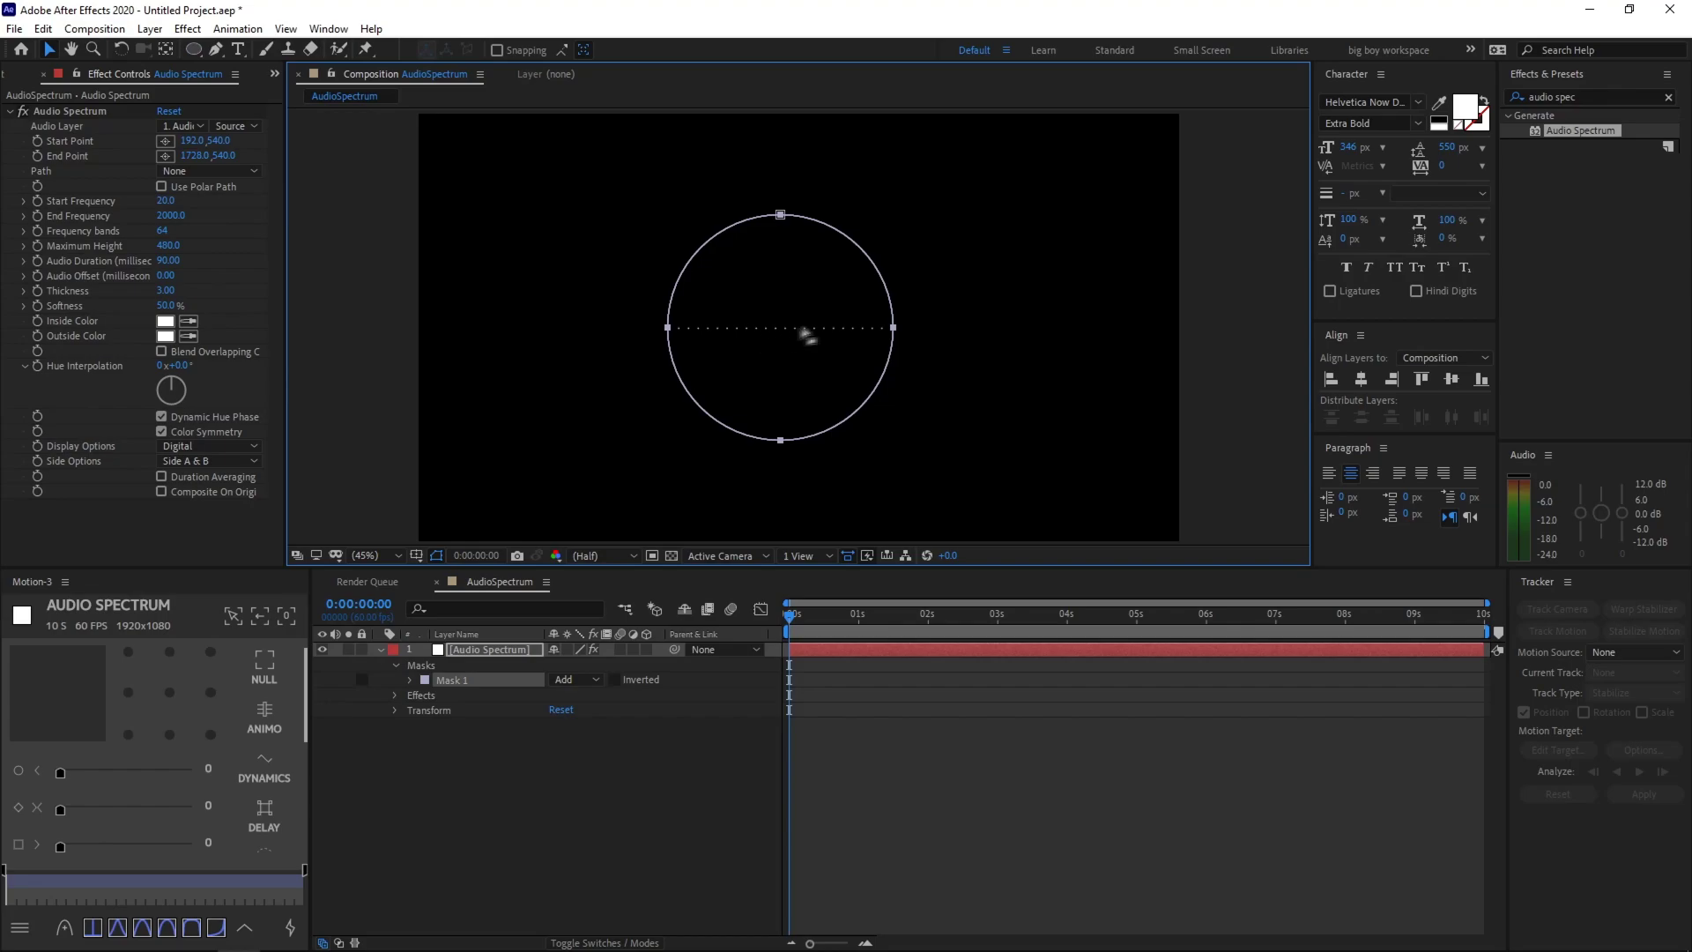
{"action": "double_click", "coordinate": [885, 377]}
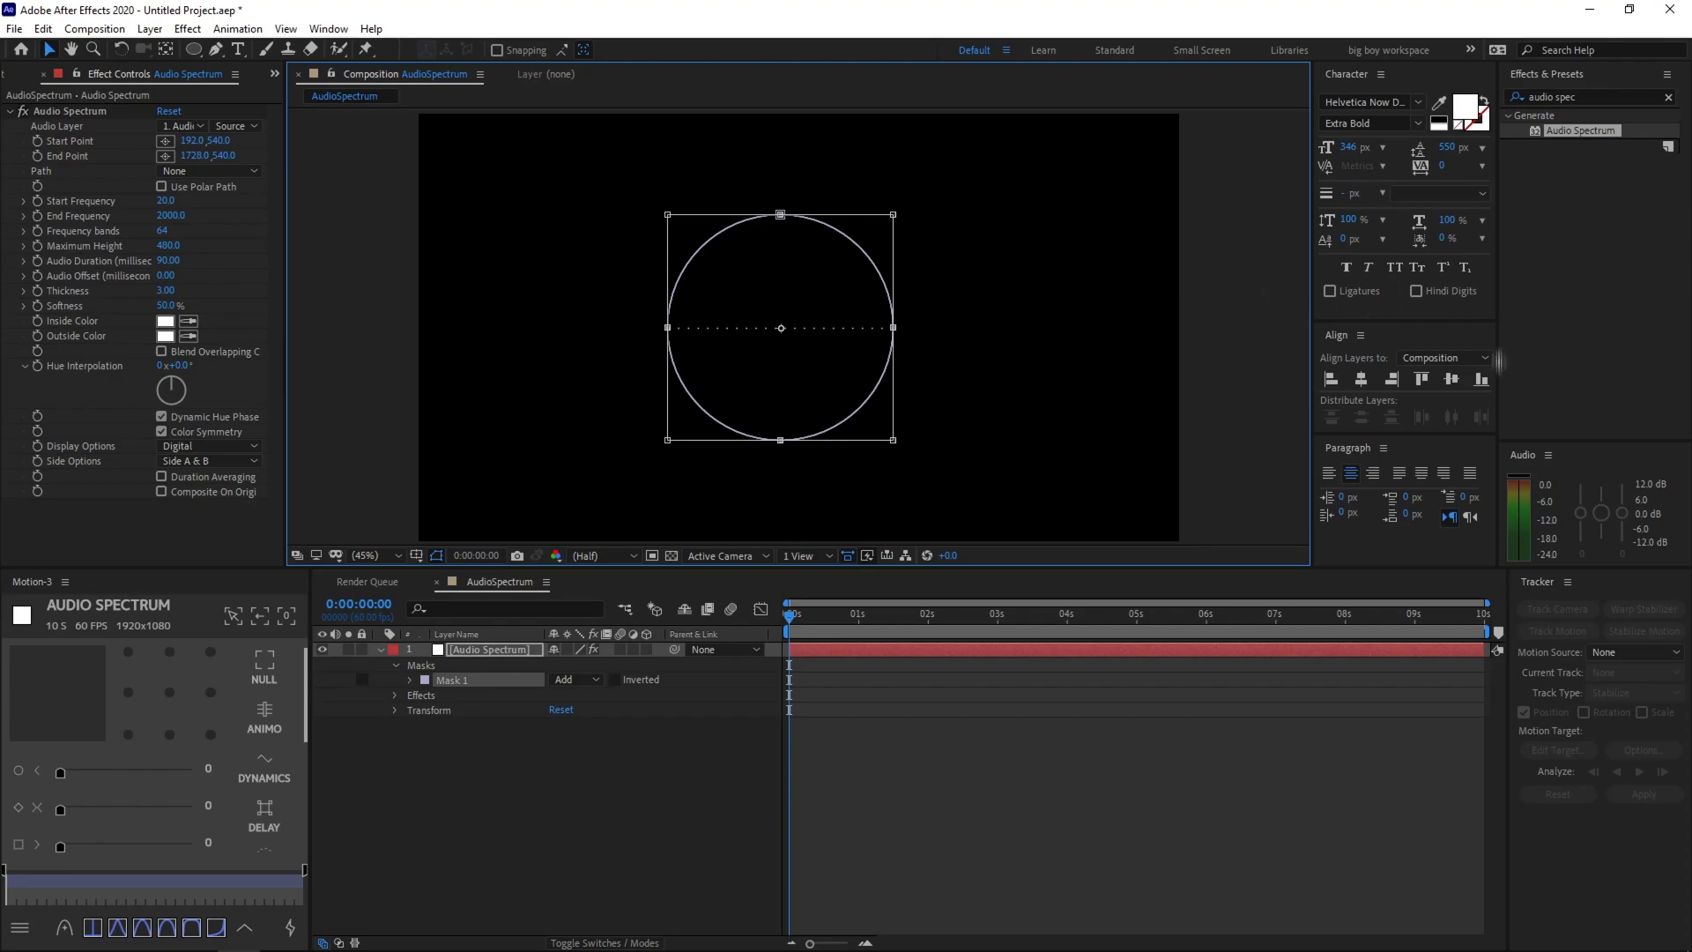
{"action": "left_click", "coordinate": [1364, 383]}
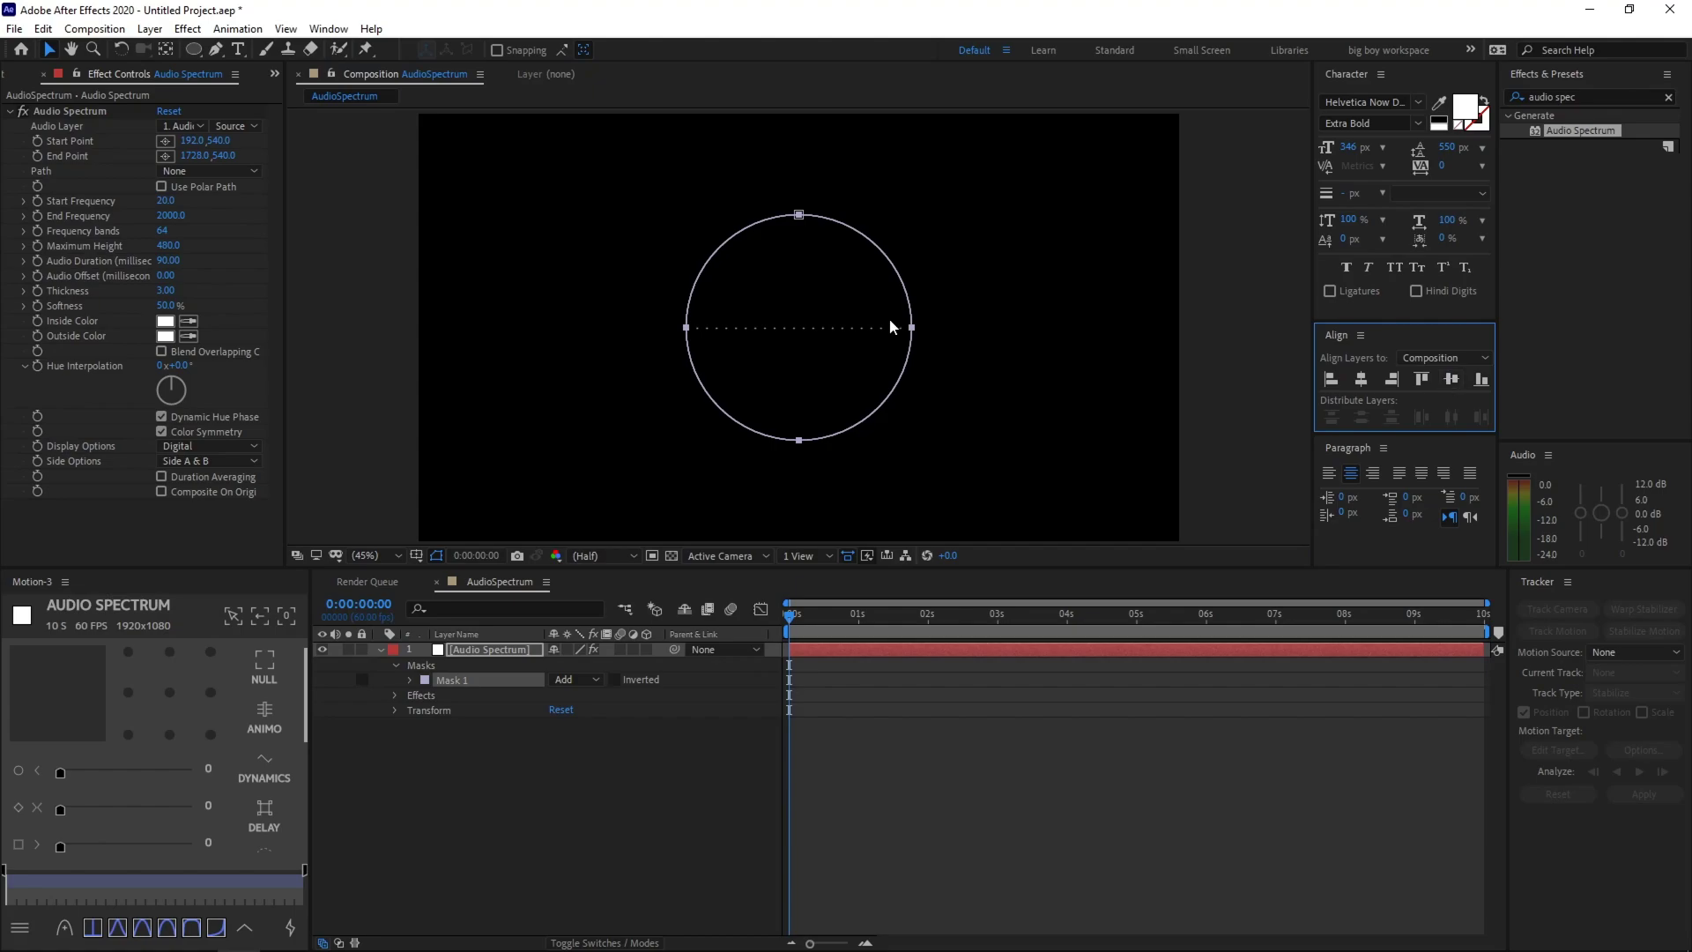
{"action": "left_click", "coordinate": [870, 404]}
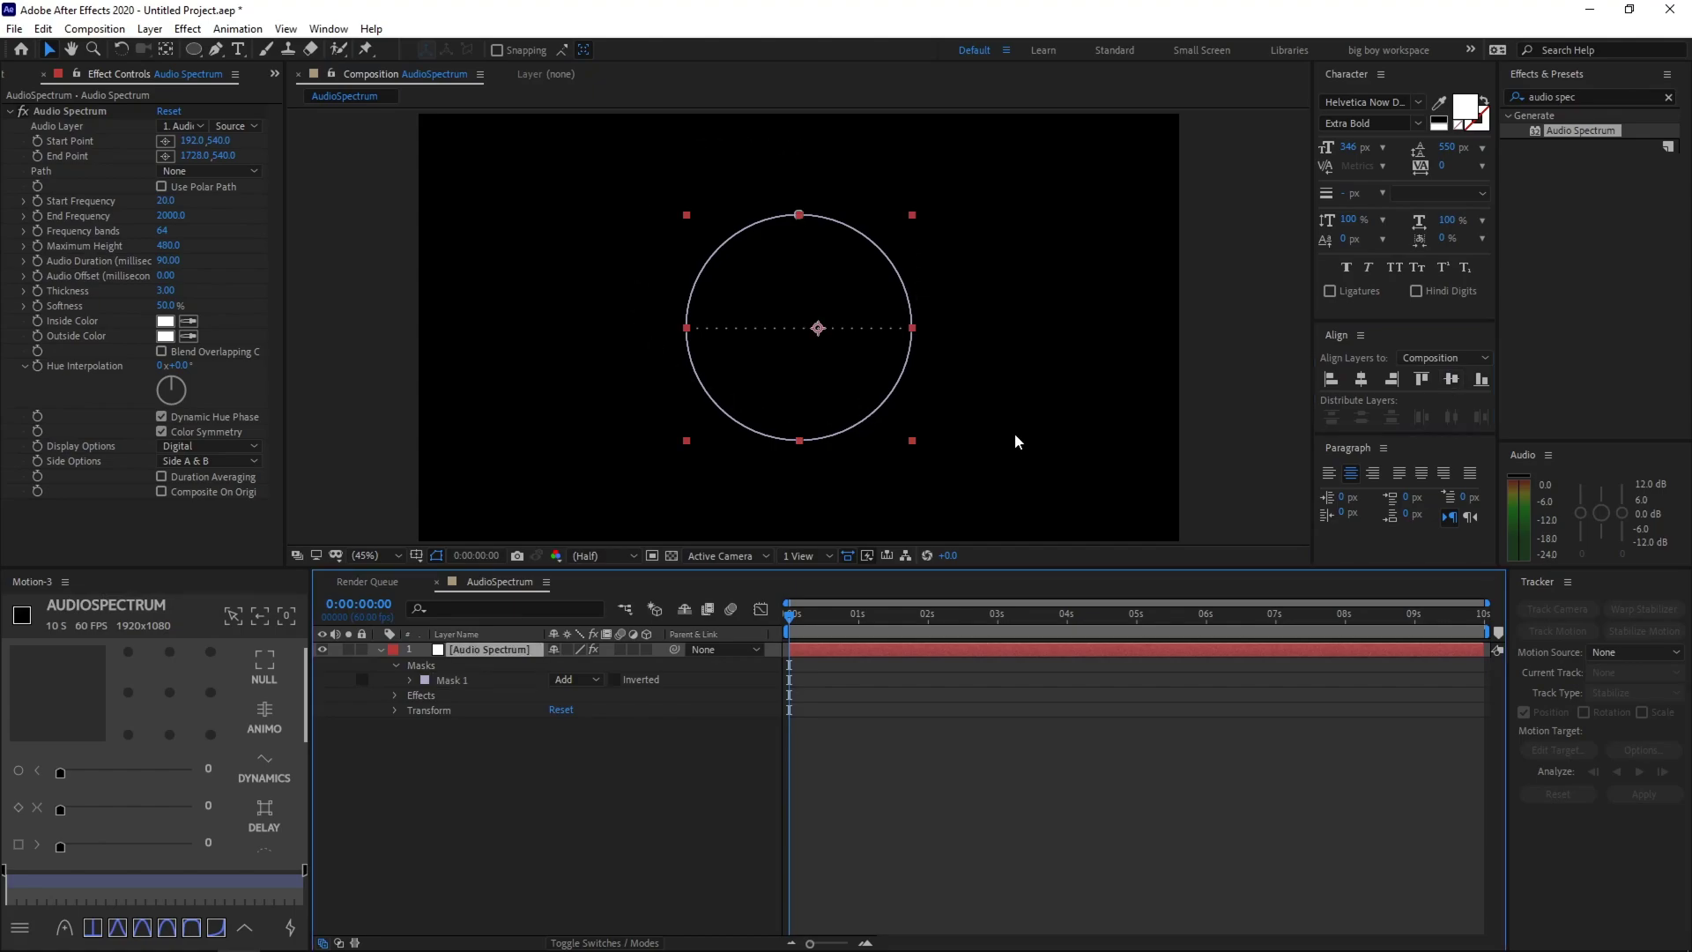
{"action": "left_click", "coordinate": [328, 28]}
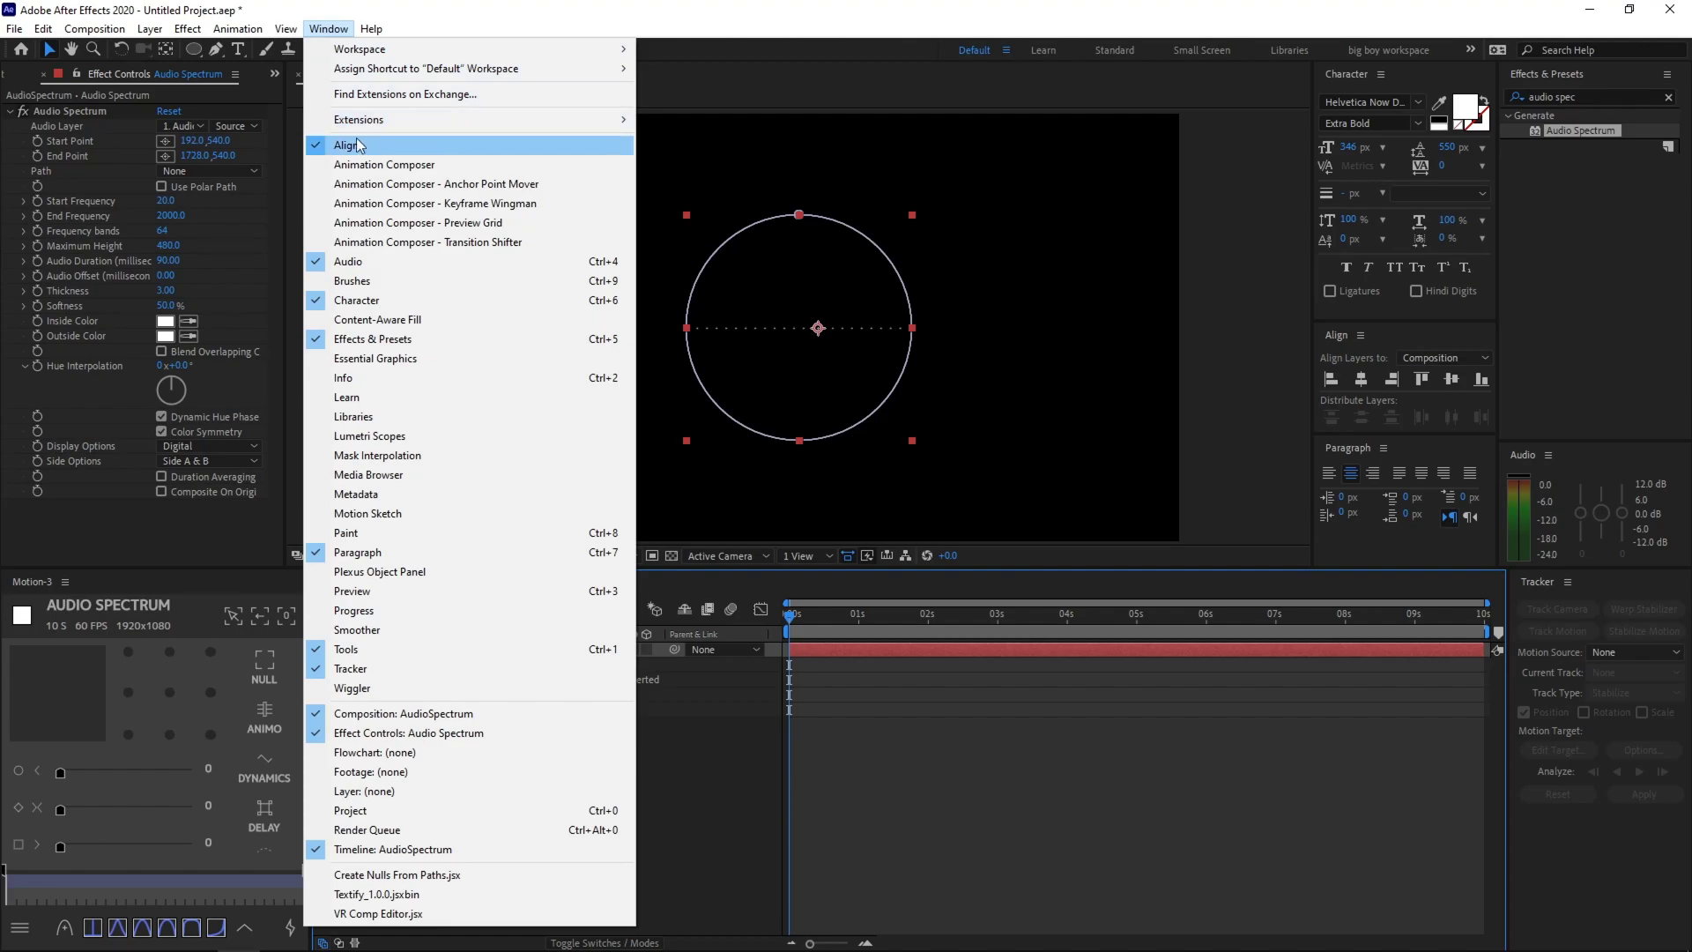
{"action": "left_click", "coordinate": [991, 891]}
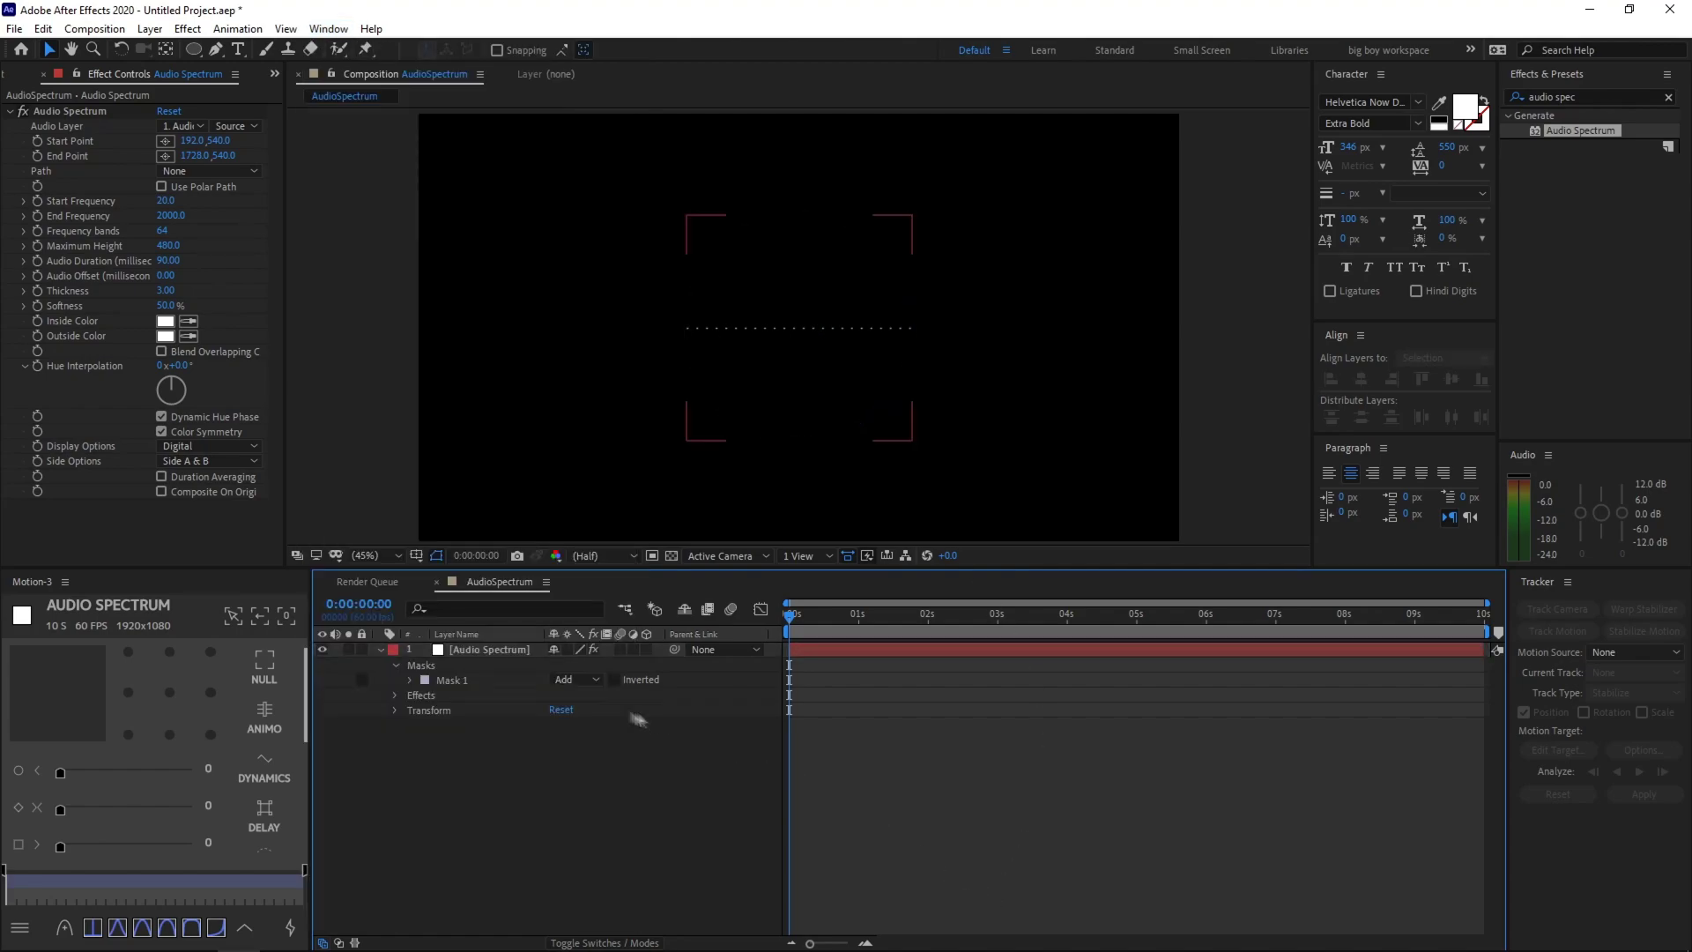
- Set the Audio Spectrum effect's Path to Mask 1 to form a circular spectrum
{"action": "left_click", "coordinate": [481, 652]}
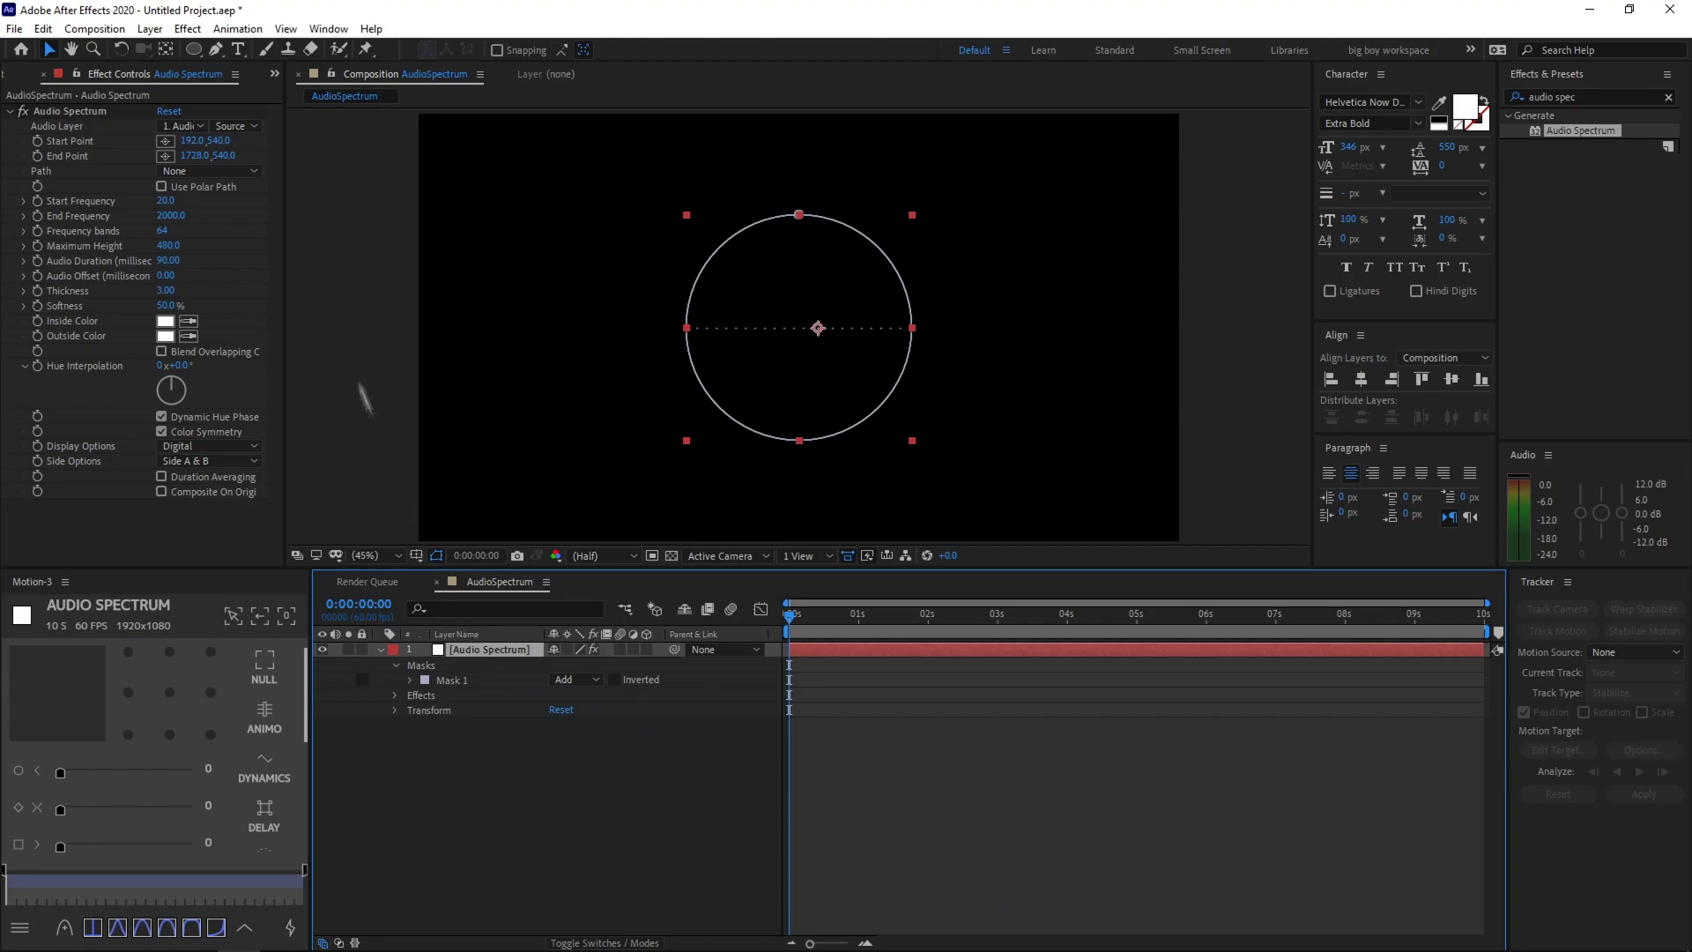
{"action": "left_click", "coordinate": [201, 171]}
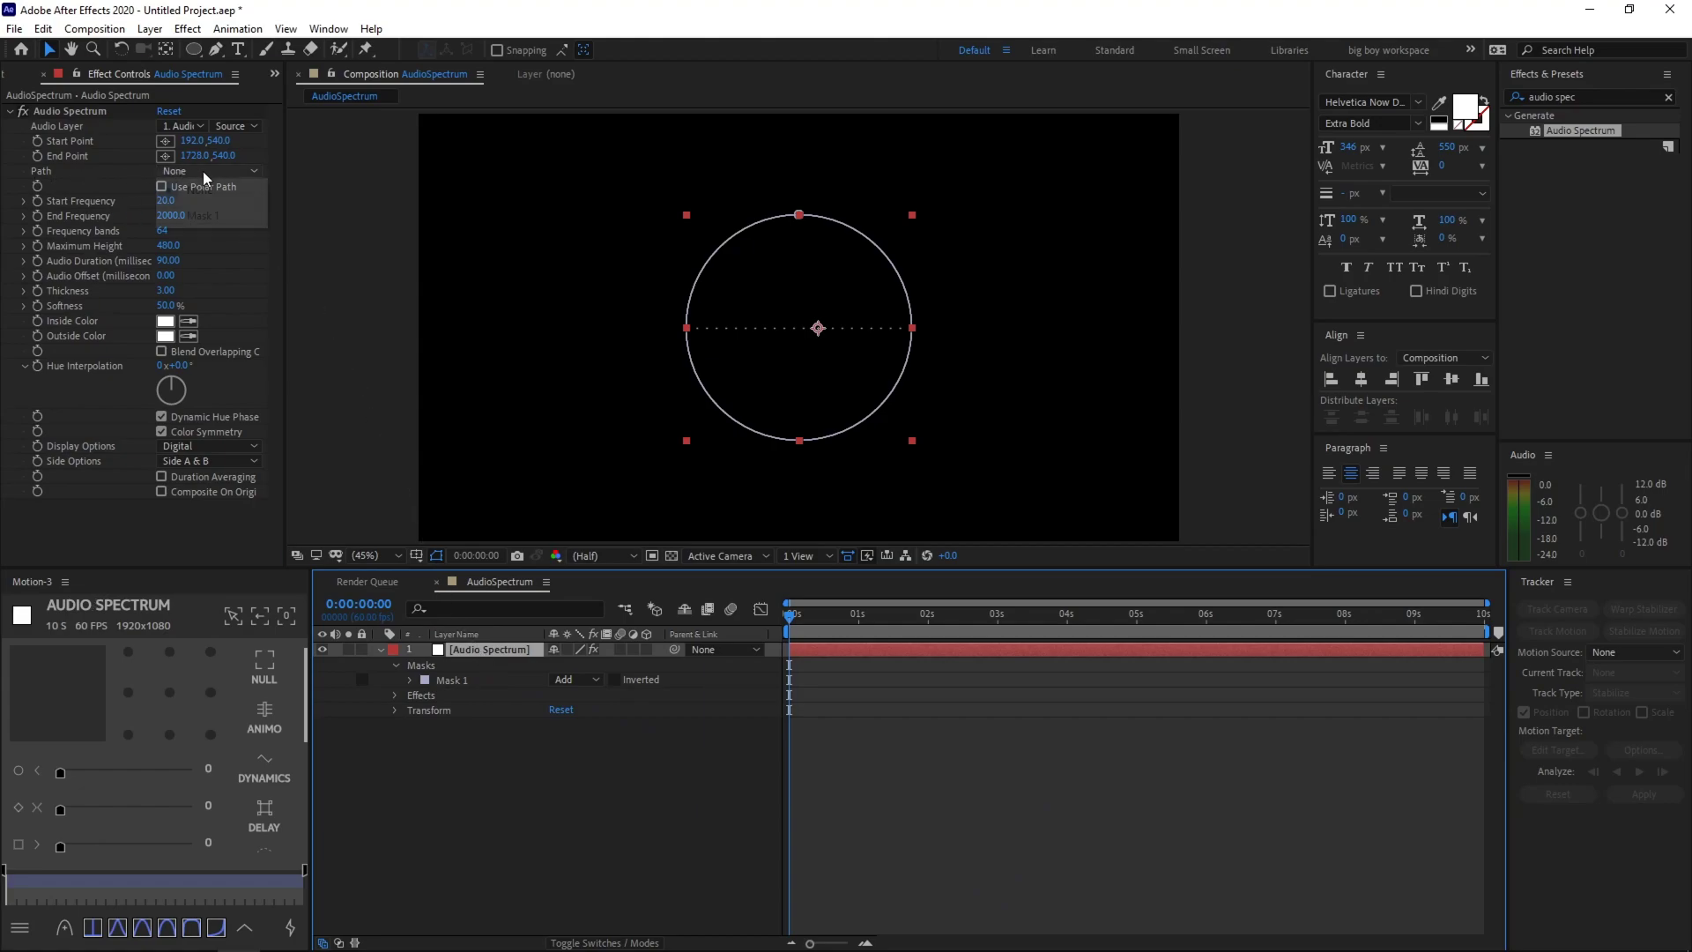
{"action": "left_click", "coordinate": [216, 215]}
{"action": "left_click", "coordinate": [925, 828]}
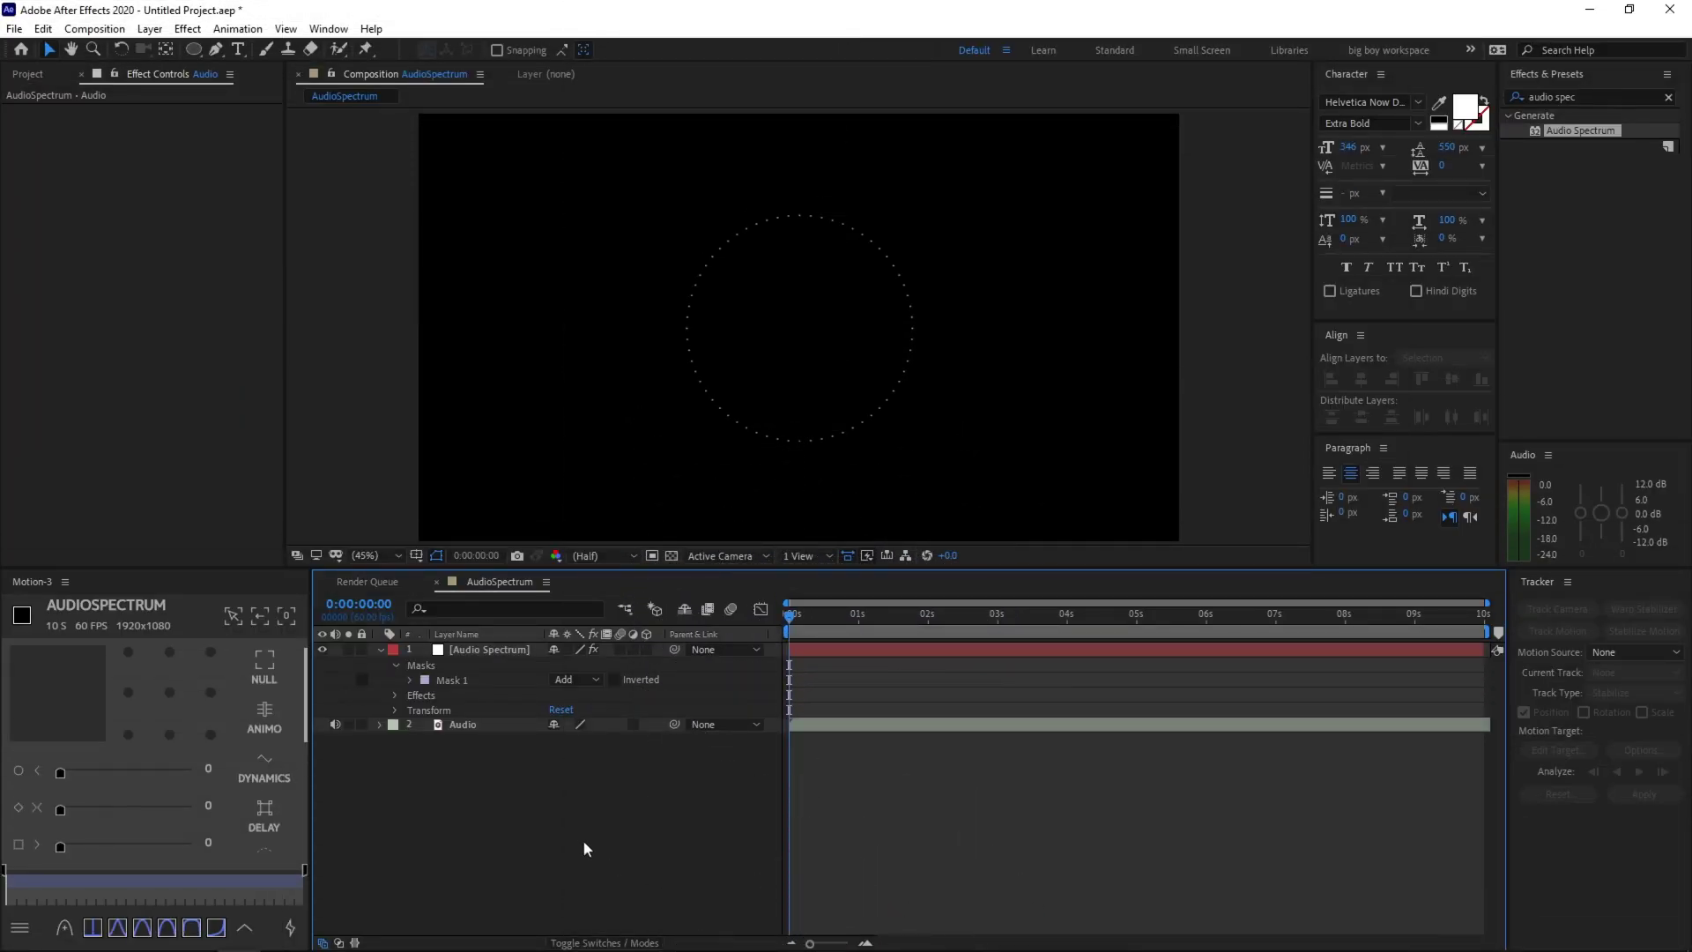
- Reveal the Audio layer's waveform with L and preview the composition with sound
{"action": "left_click", "coordinate": [514, 726]}
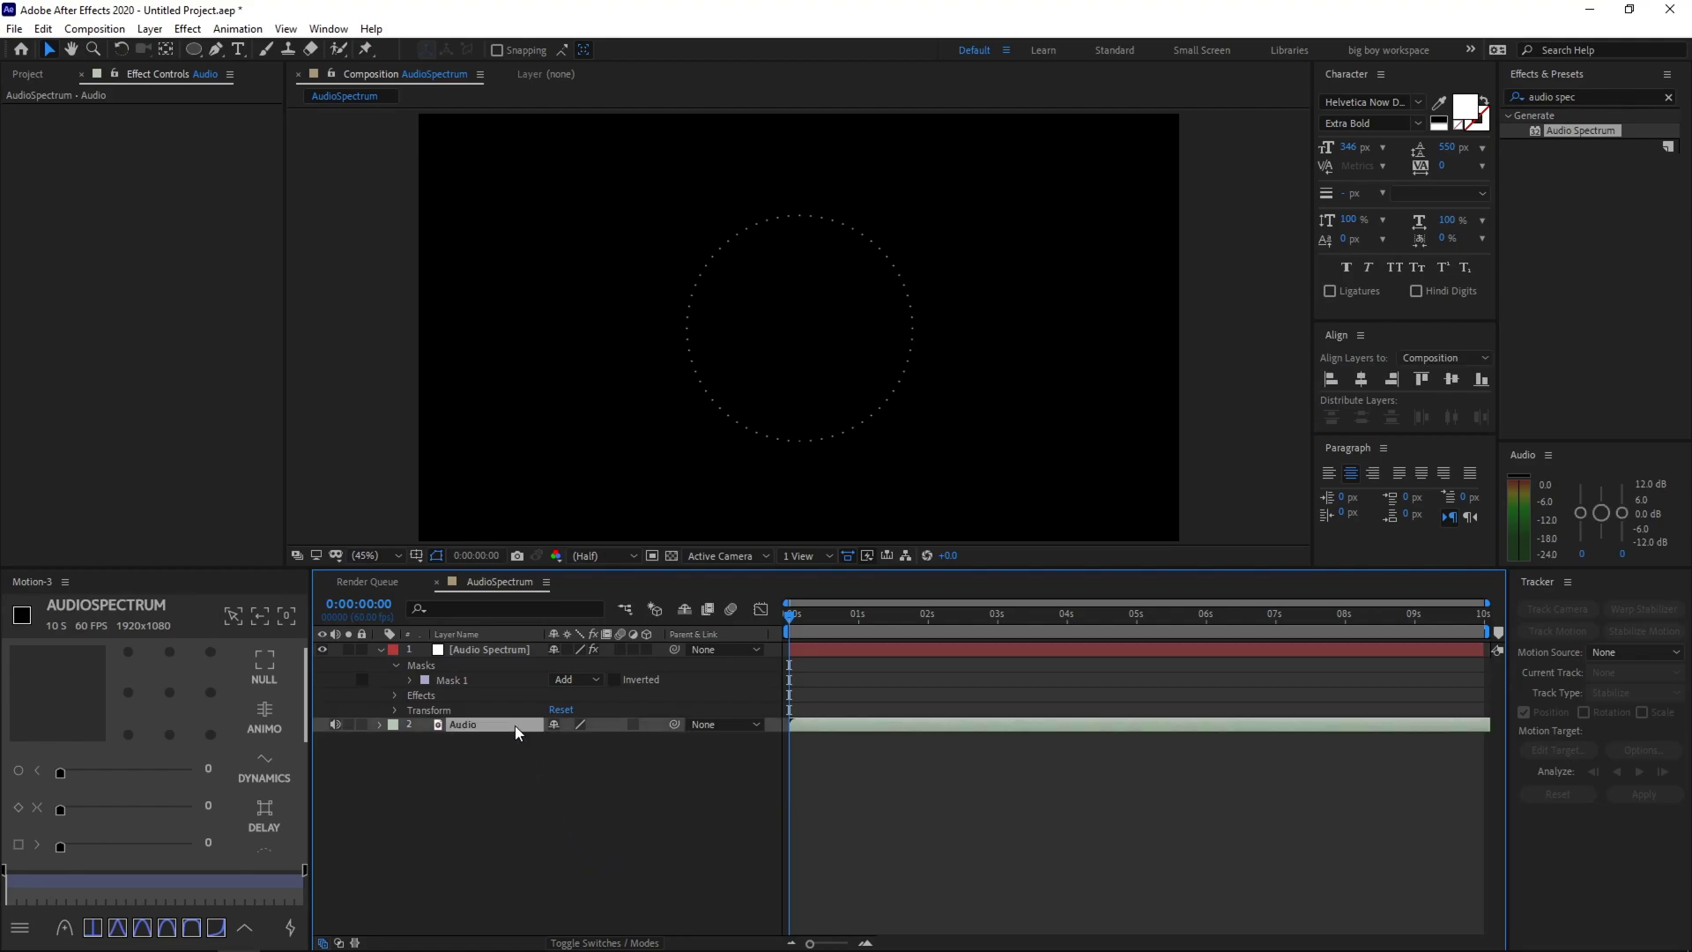
{"action": "key", "text": "l"}
{"action": "key", "text": "l"}
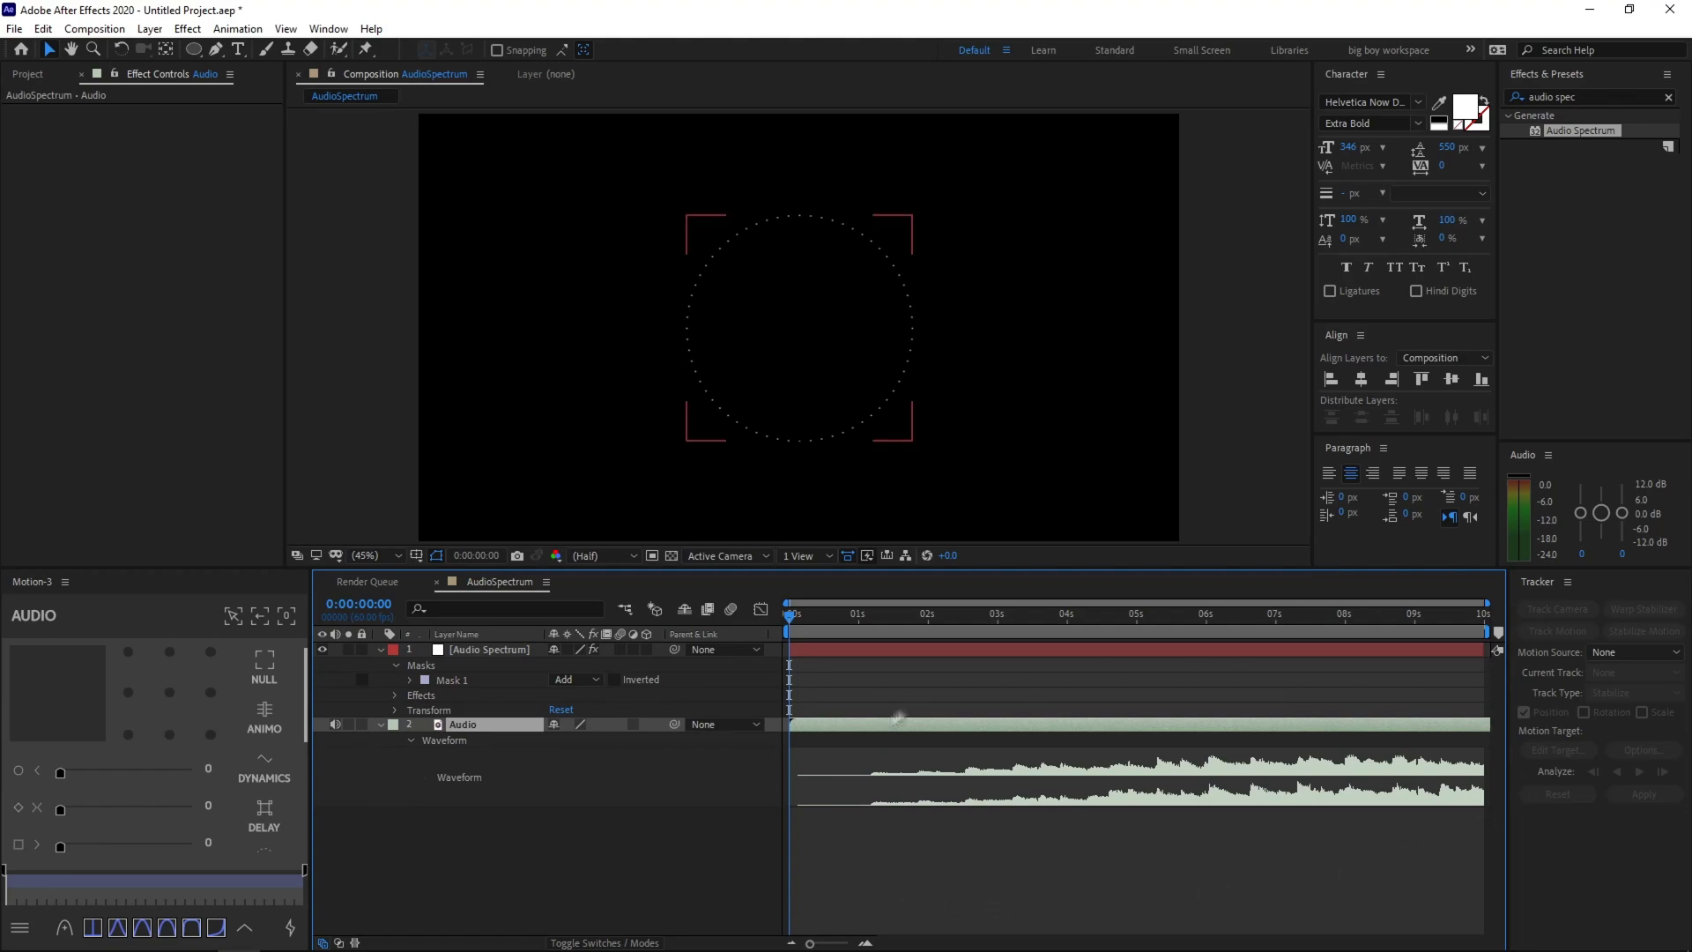
{"action": "left_click", "coordinate": [1068, 871]}
{"action": "left_click", "coordinate": [1437, 725]}
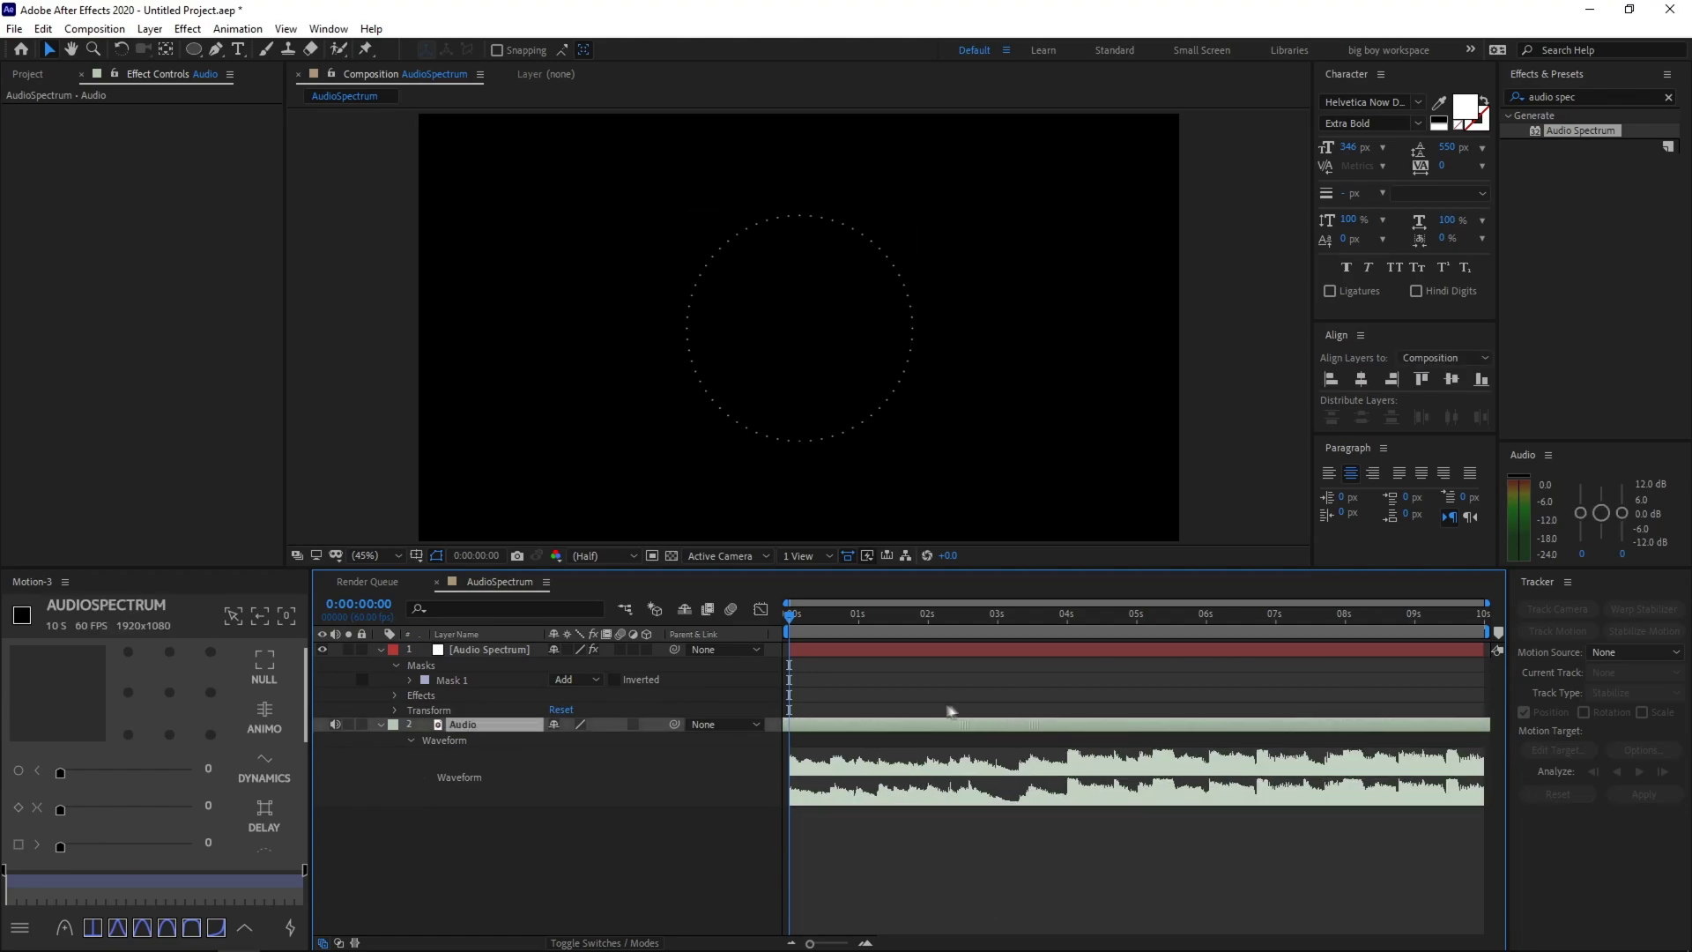
{"action": "left_click", "coordinate": [850, 882]}
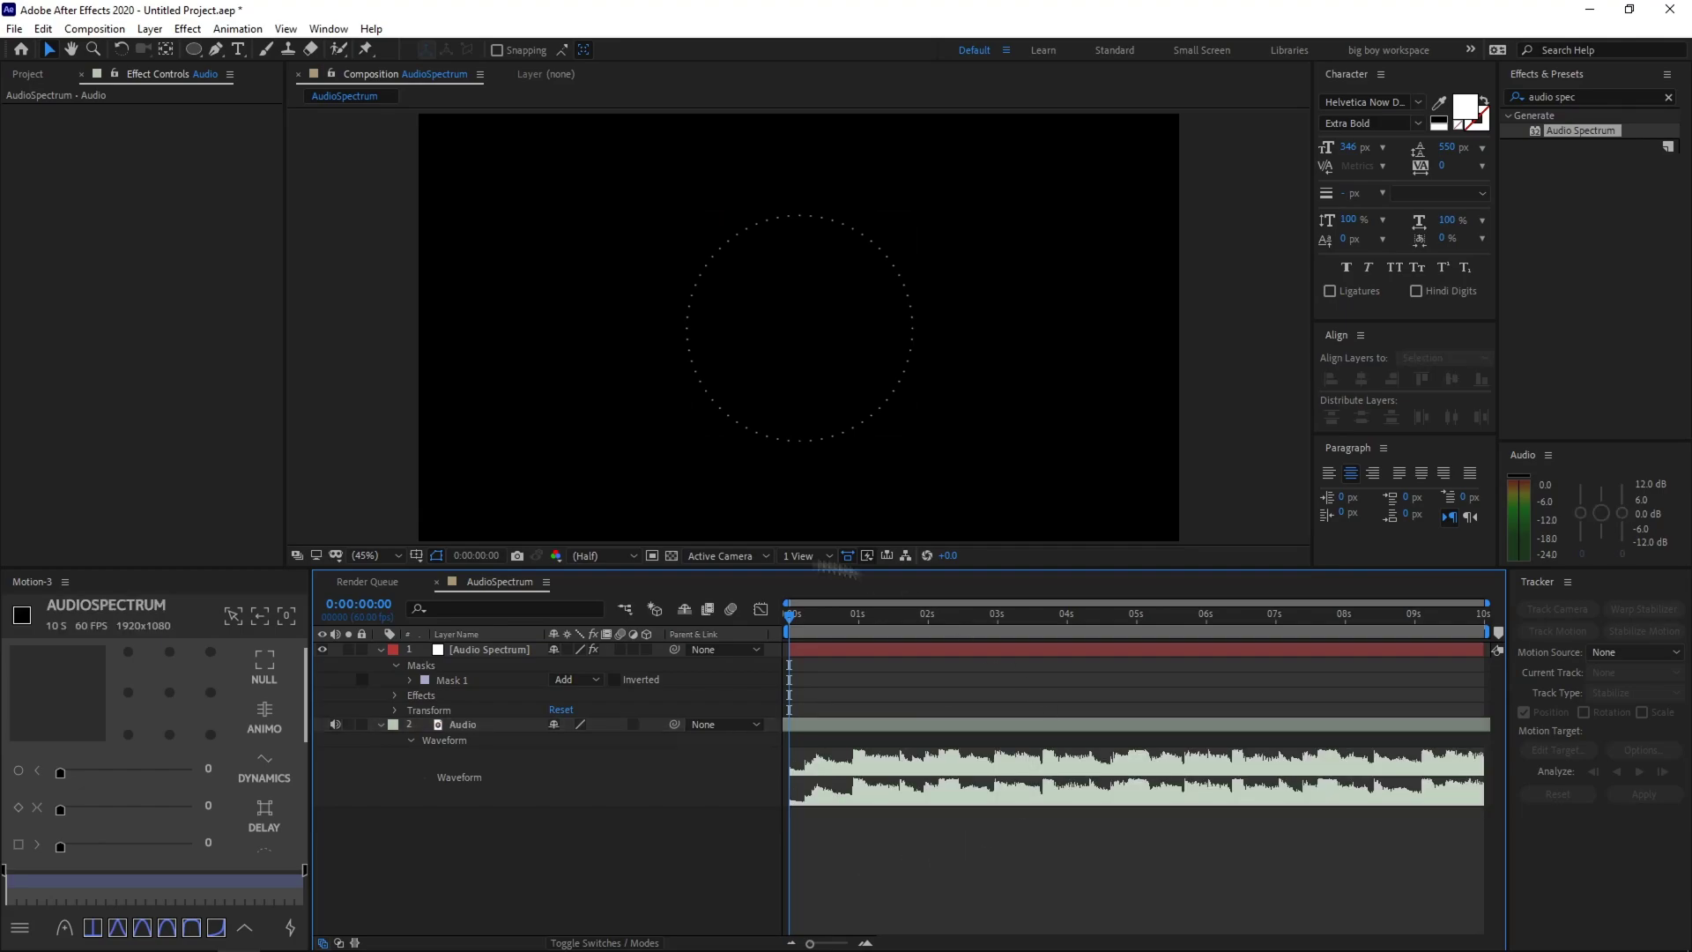
{"action": "key", "text": "space"}
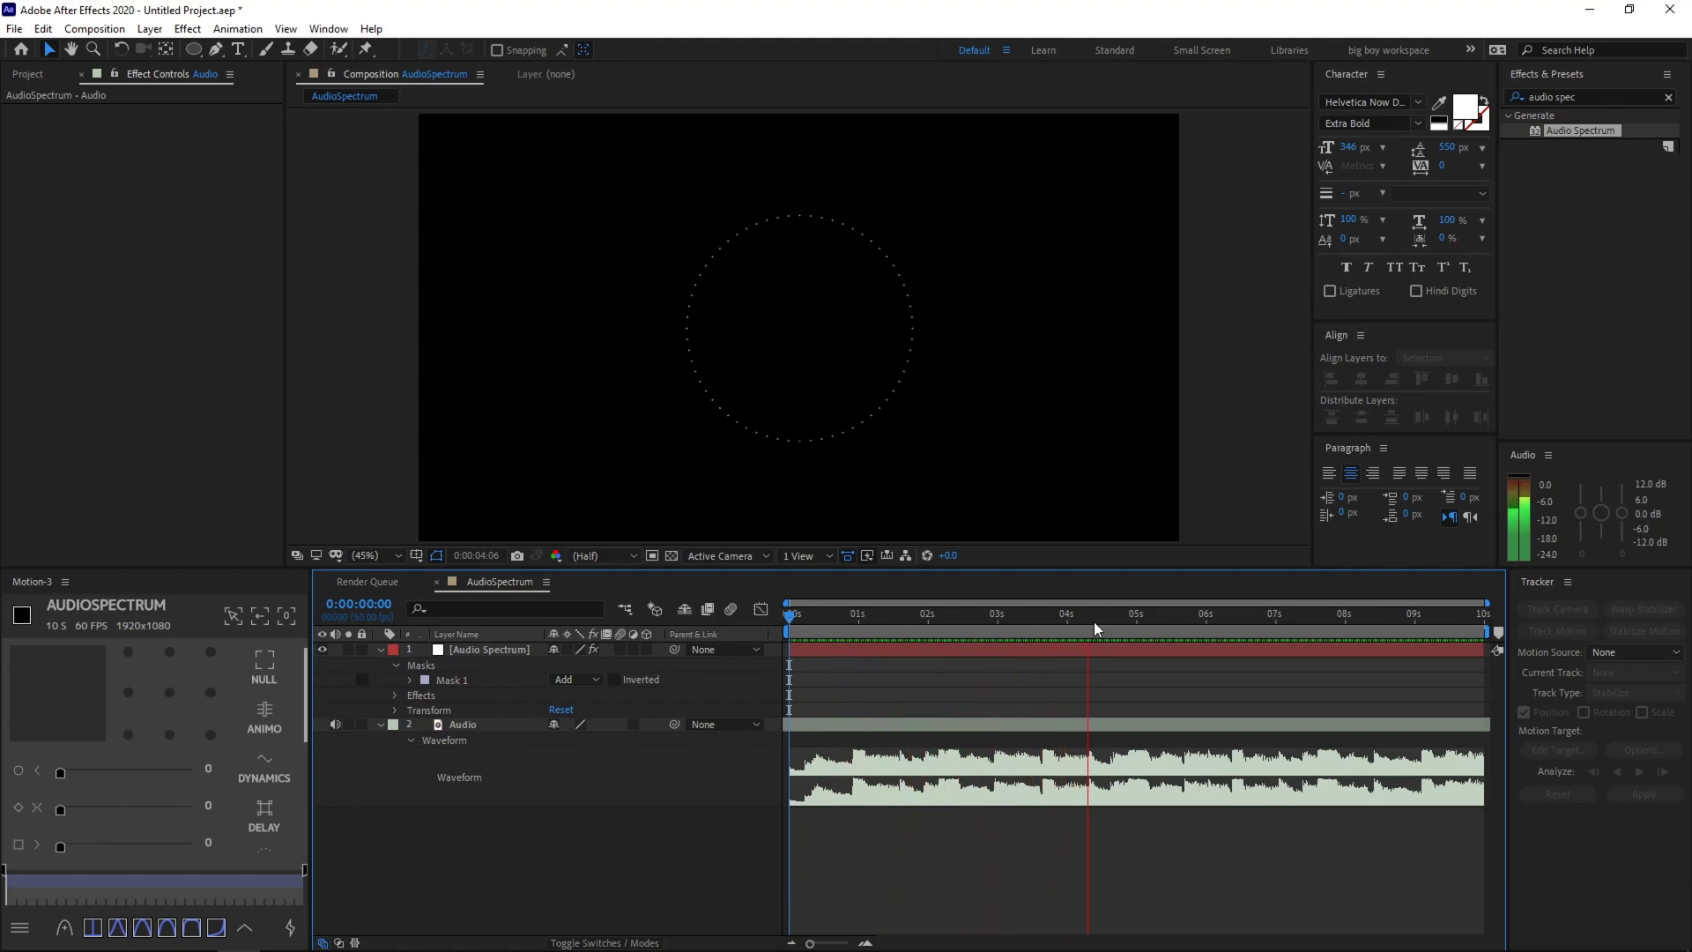
{"action": "key", "text": "space"}
{"action": "key", "text": "F3"}
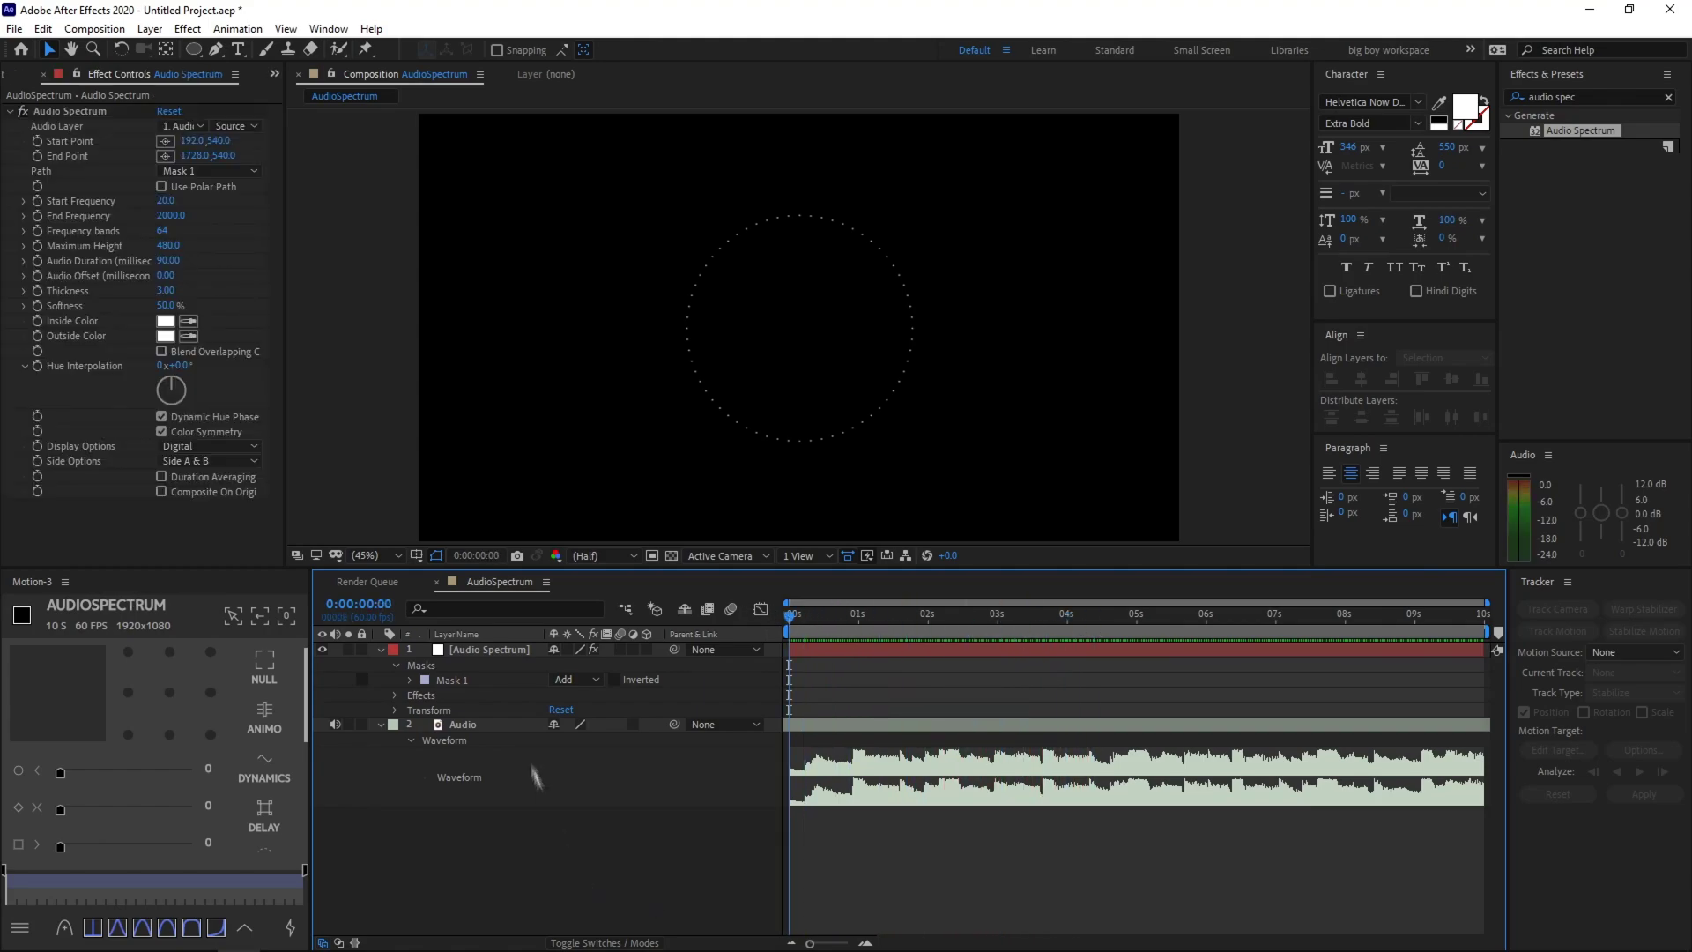
- Set the Audio Spectrum effect's Audio Layer to '2. Audio'
{"action": "left_click", "coordinate": [510, 651]}
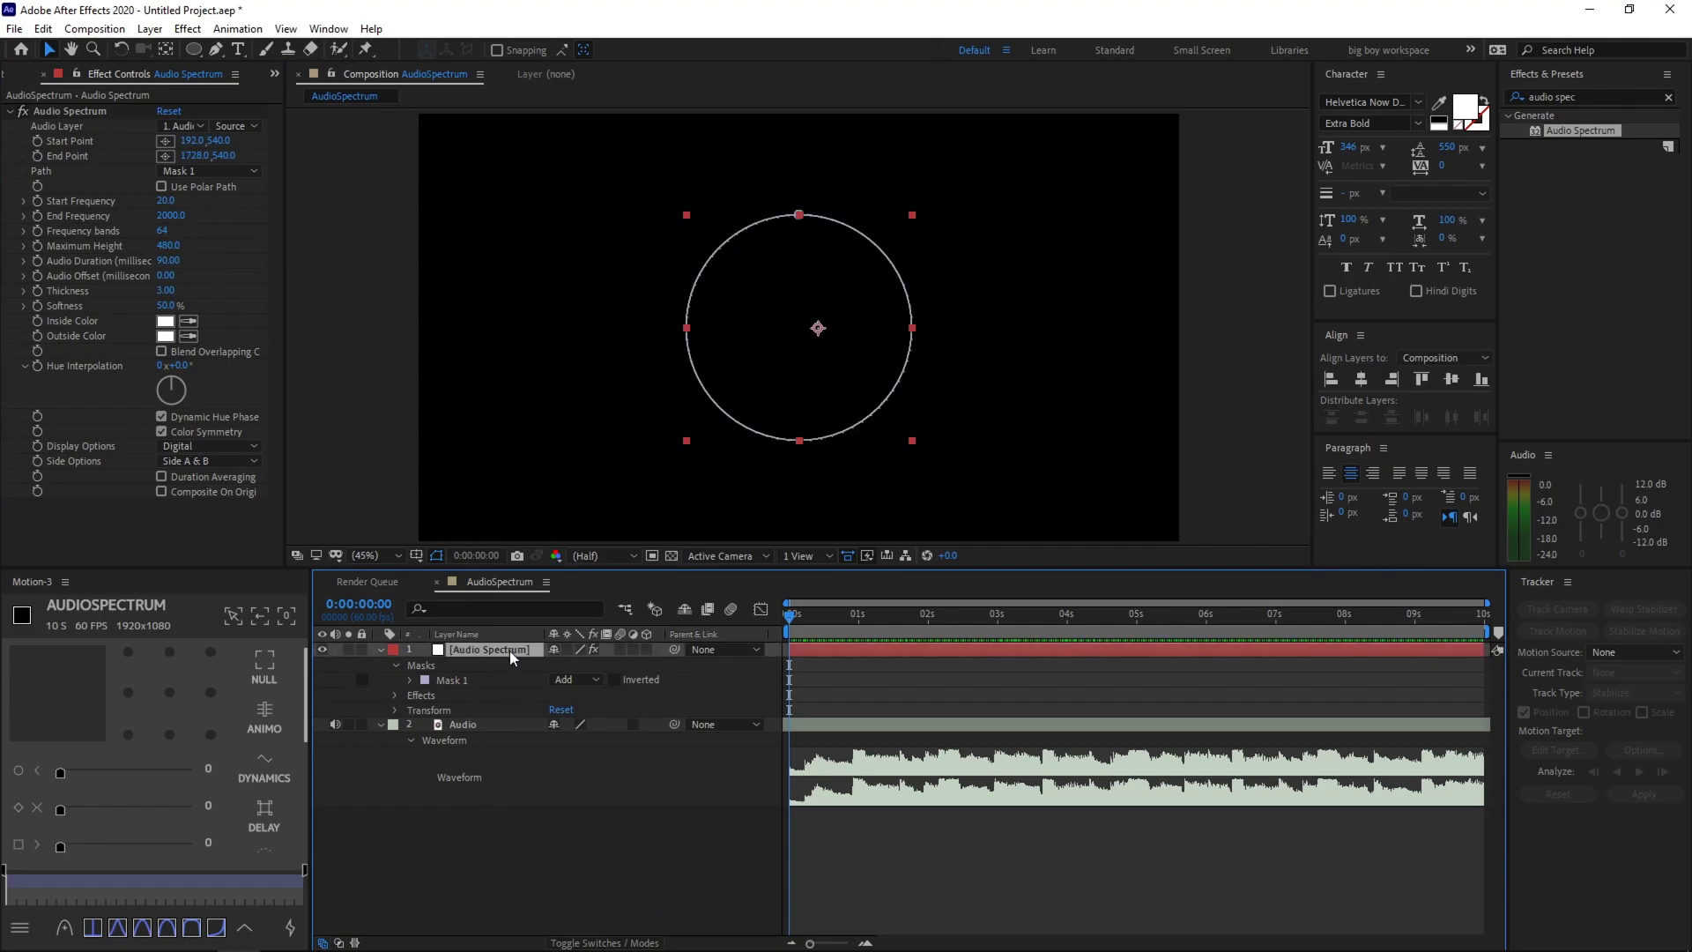
{"action": "left_click", "coordinate": [201, 132]}
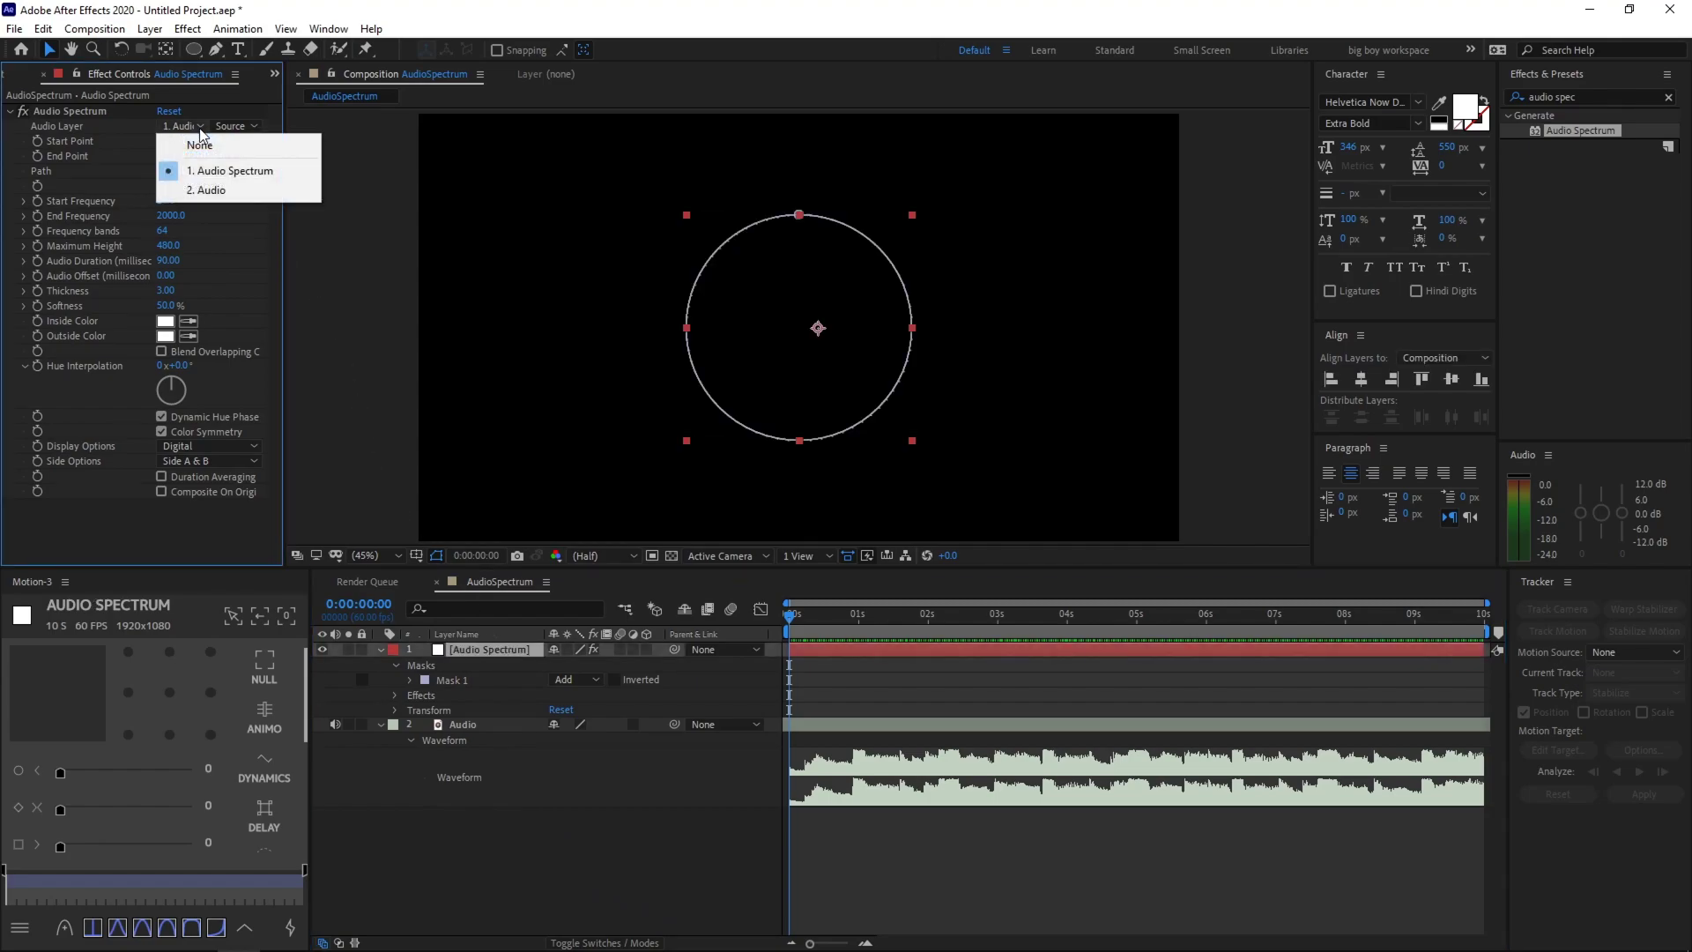
{"action": "left_click", "coordinate": [231, 189]}
{"action": "left_click", "coordinate": [946, 895]}
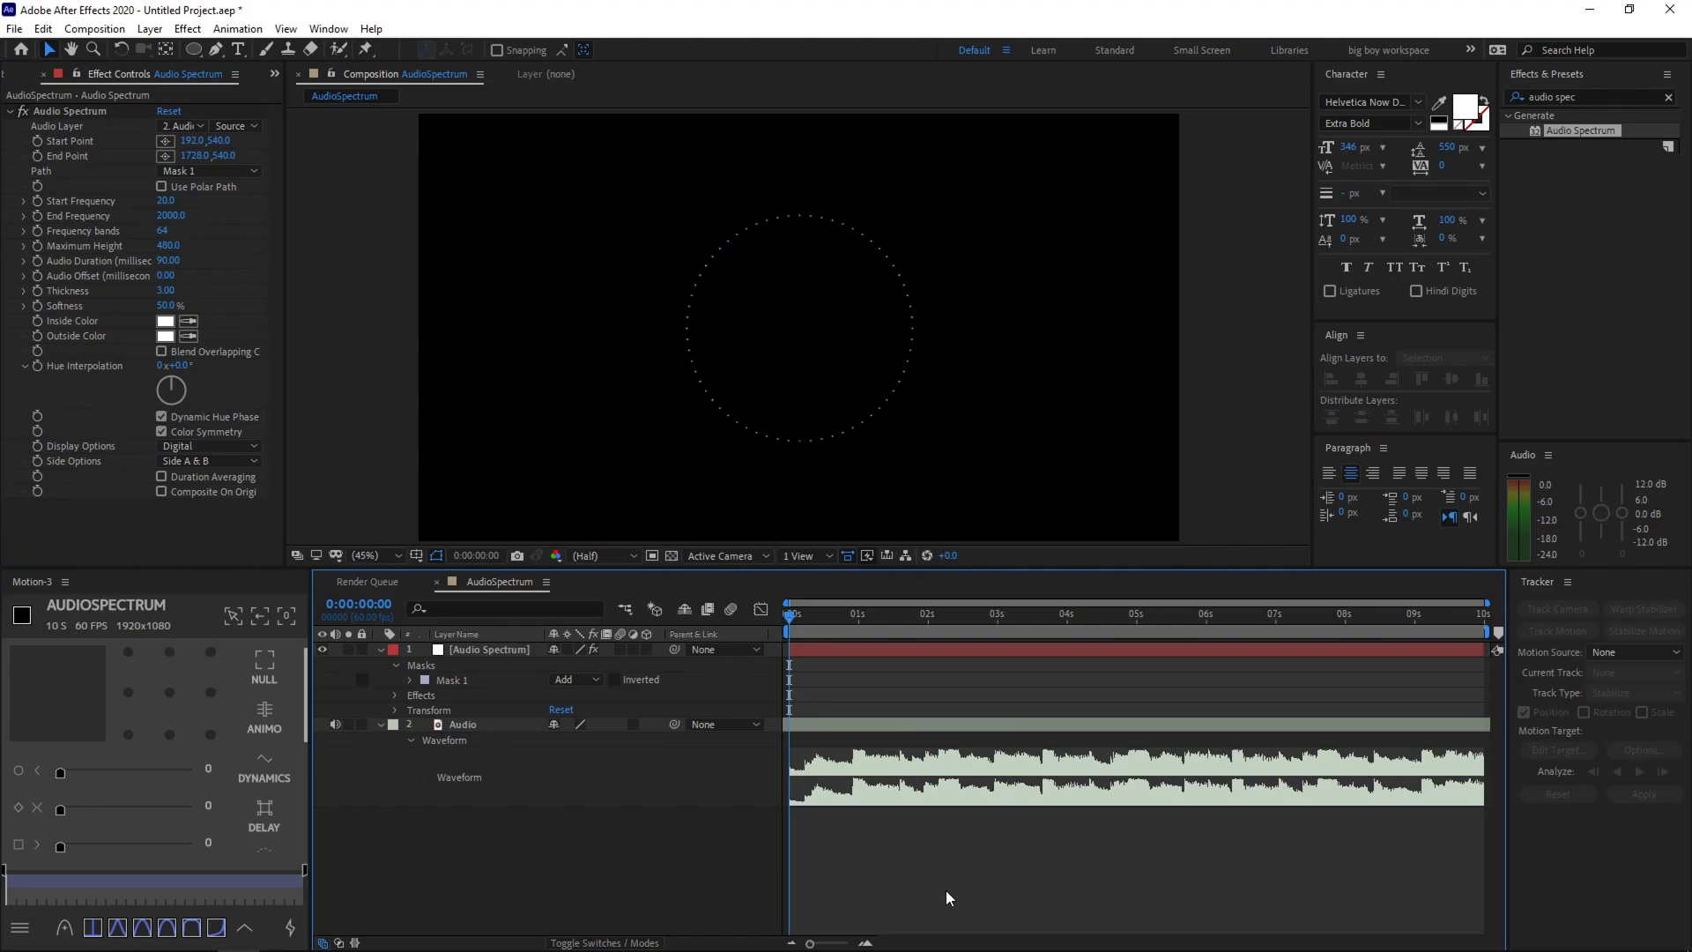
- Preview the animation and scrub to 0:00:00:54 to check the audio-driven spikes
{"action": "key", "text": "space"}
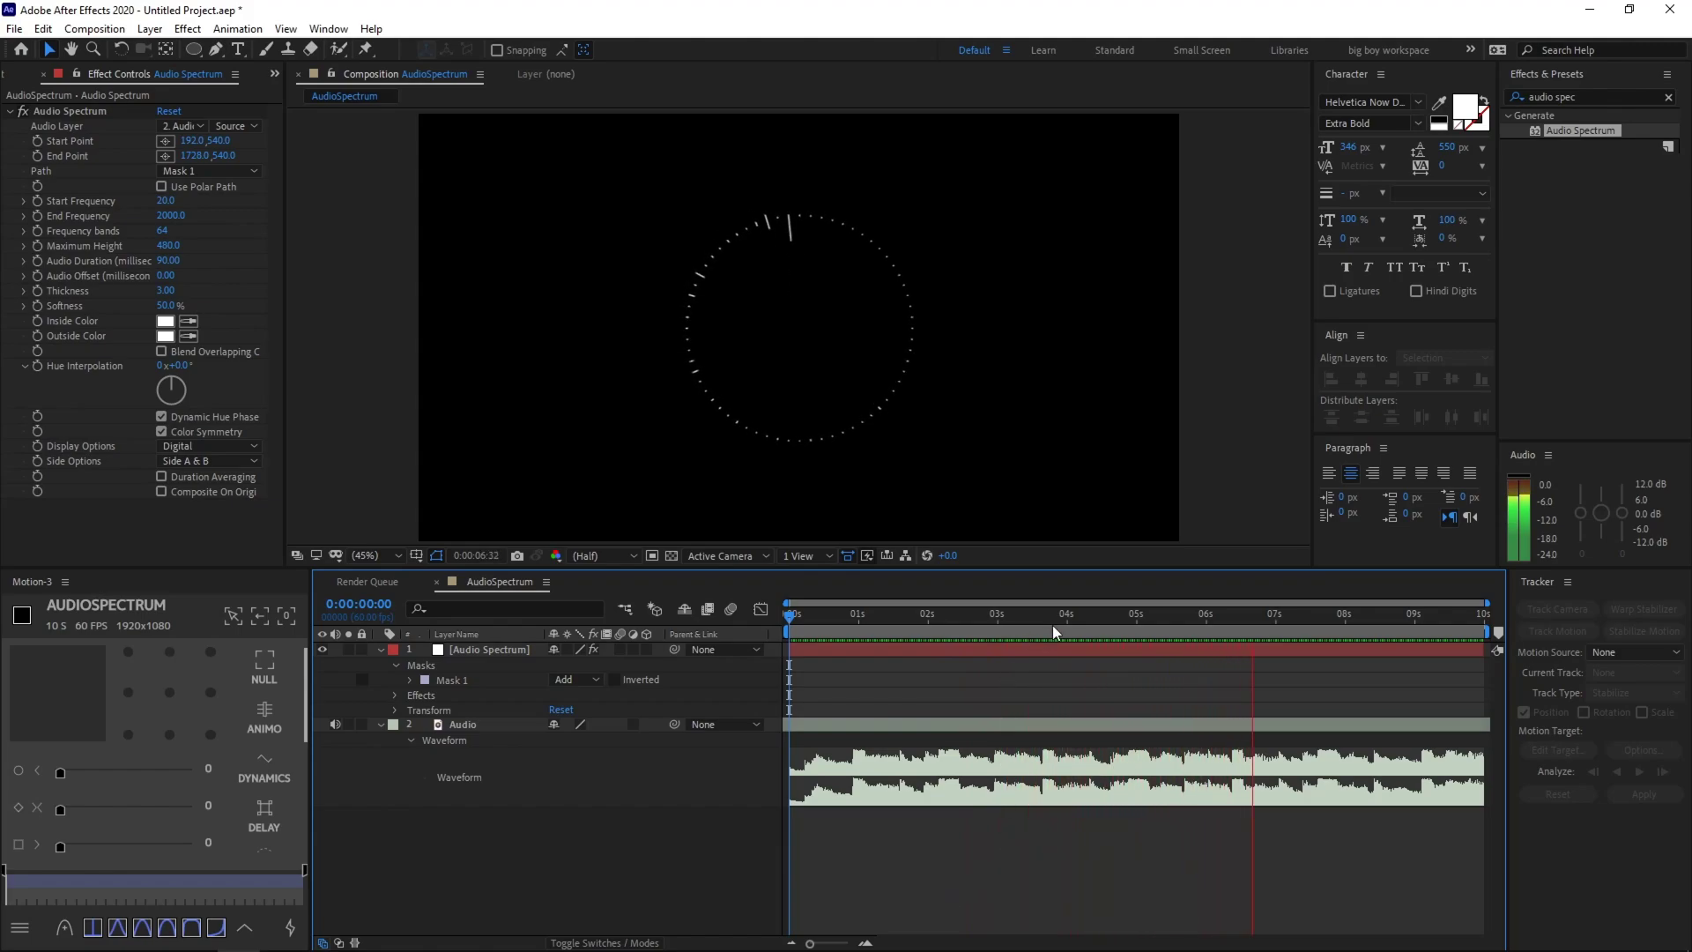
{"action": "left_click_drag", "start_coordinate": [1052, 625], "coordinate": [788, 624]}
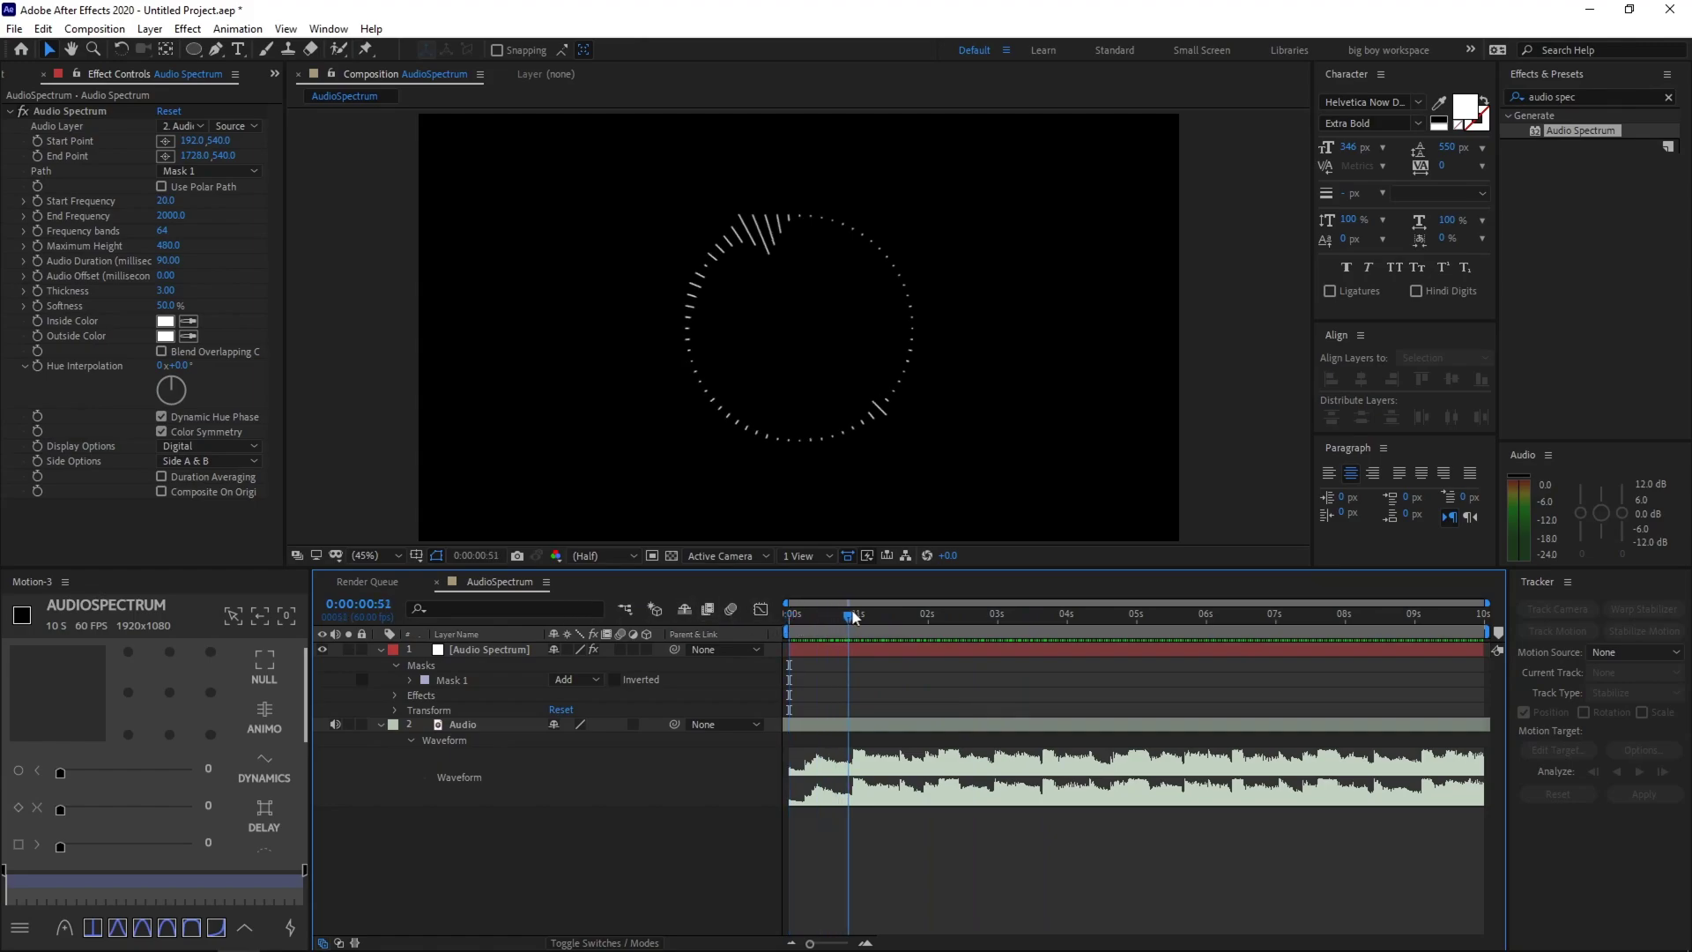
{"action": "mouse_move", "coordinate": [851, 616]}
{"action": "left_mouse_down"}
{"action": "mouse_move", "coordinate": [872, 616]}
{"action": "mouse_move", "coordinate": [853, 620]}
{"action": "left_mouse_up"}
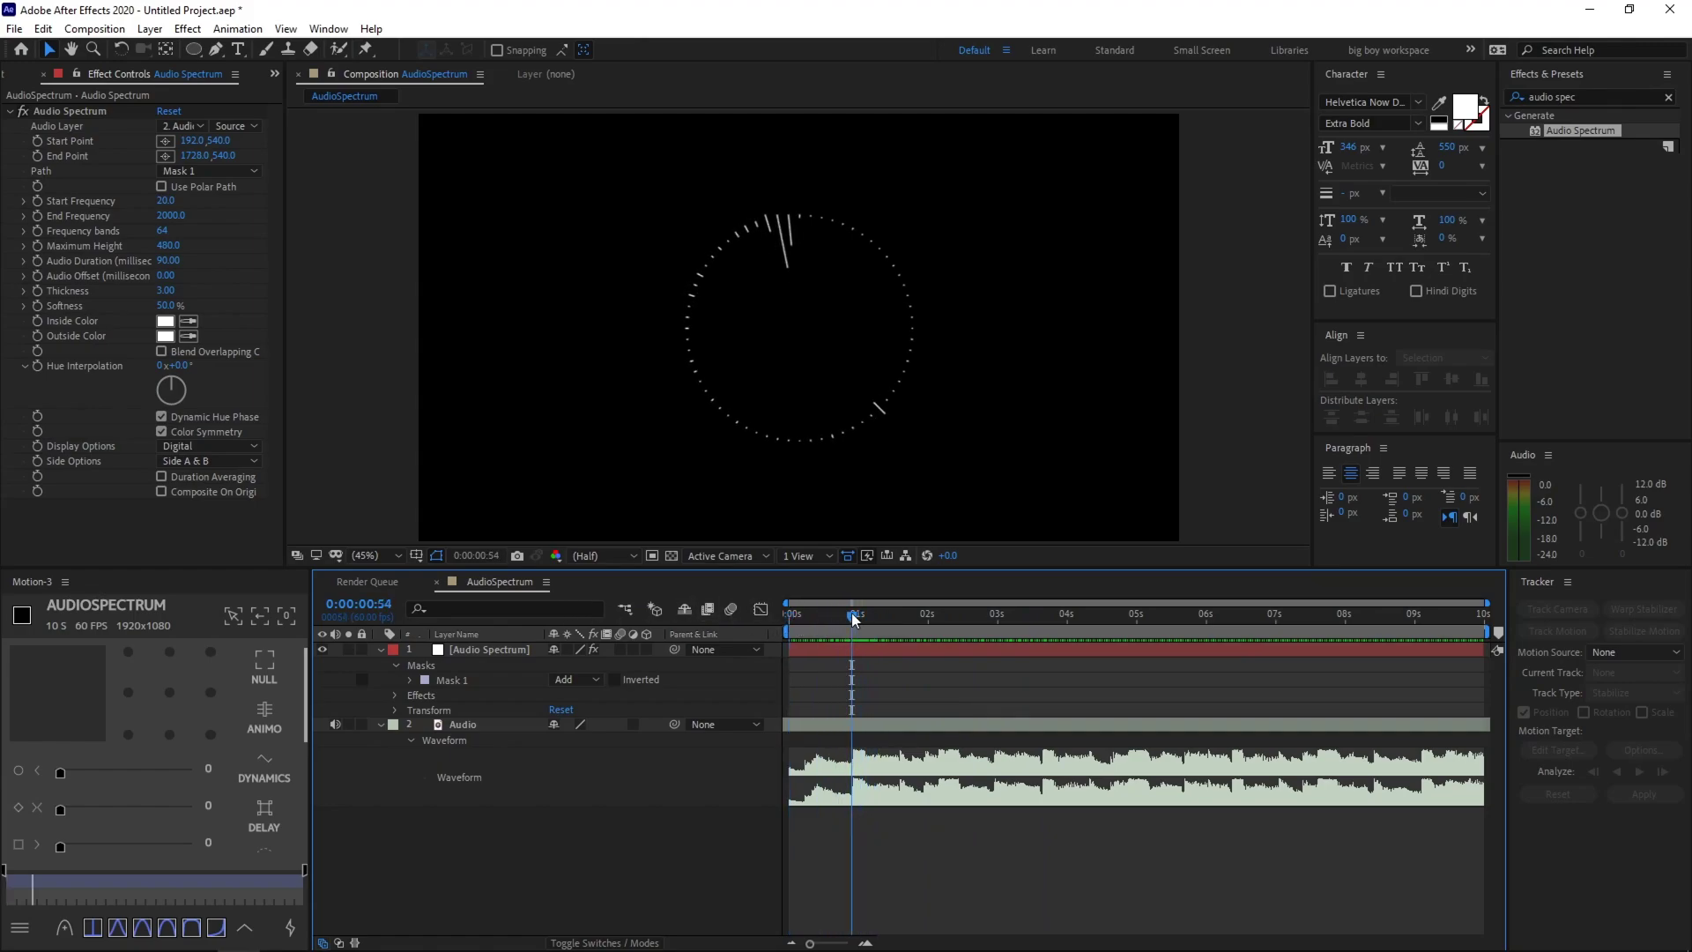
{"action": "left_click", "coordinate": [702, 476]}
{"action": "left_click", "coordinate": [249, 389]}
{"action": "left_click", "coordinate": [240, 460]}
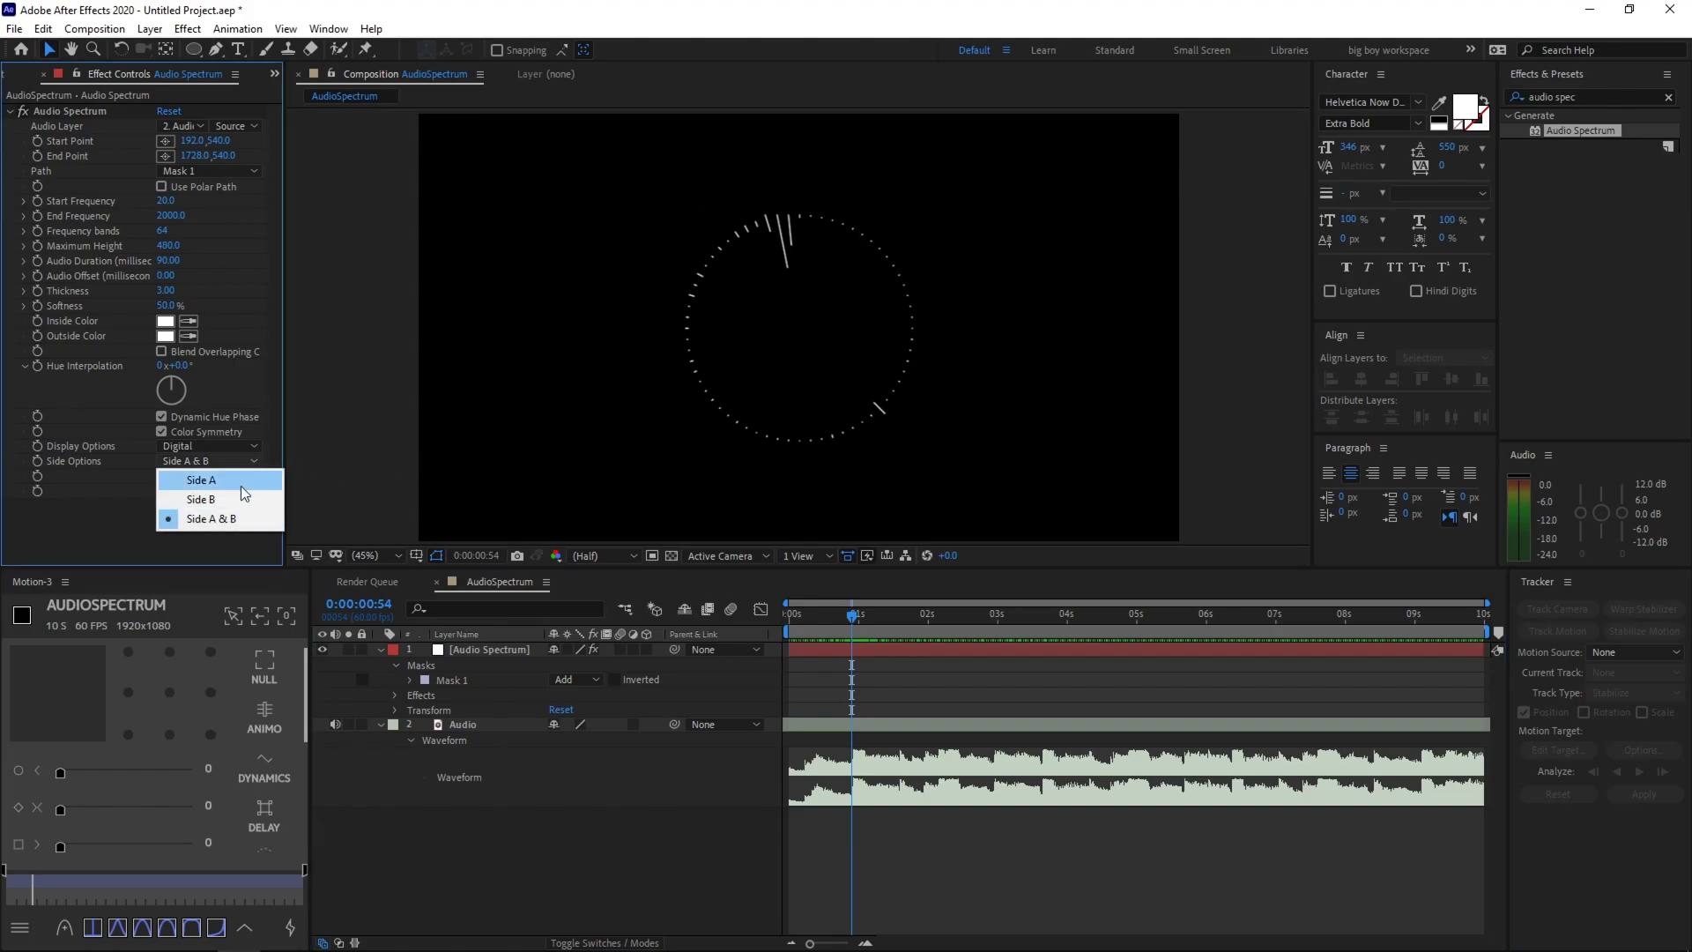
{"action": "left_click", "coordinate": [266, 481]}
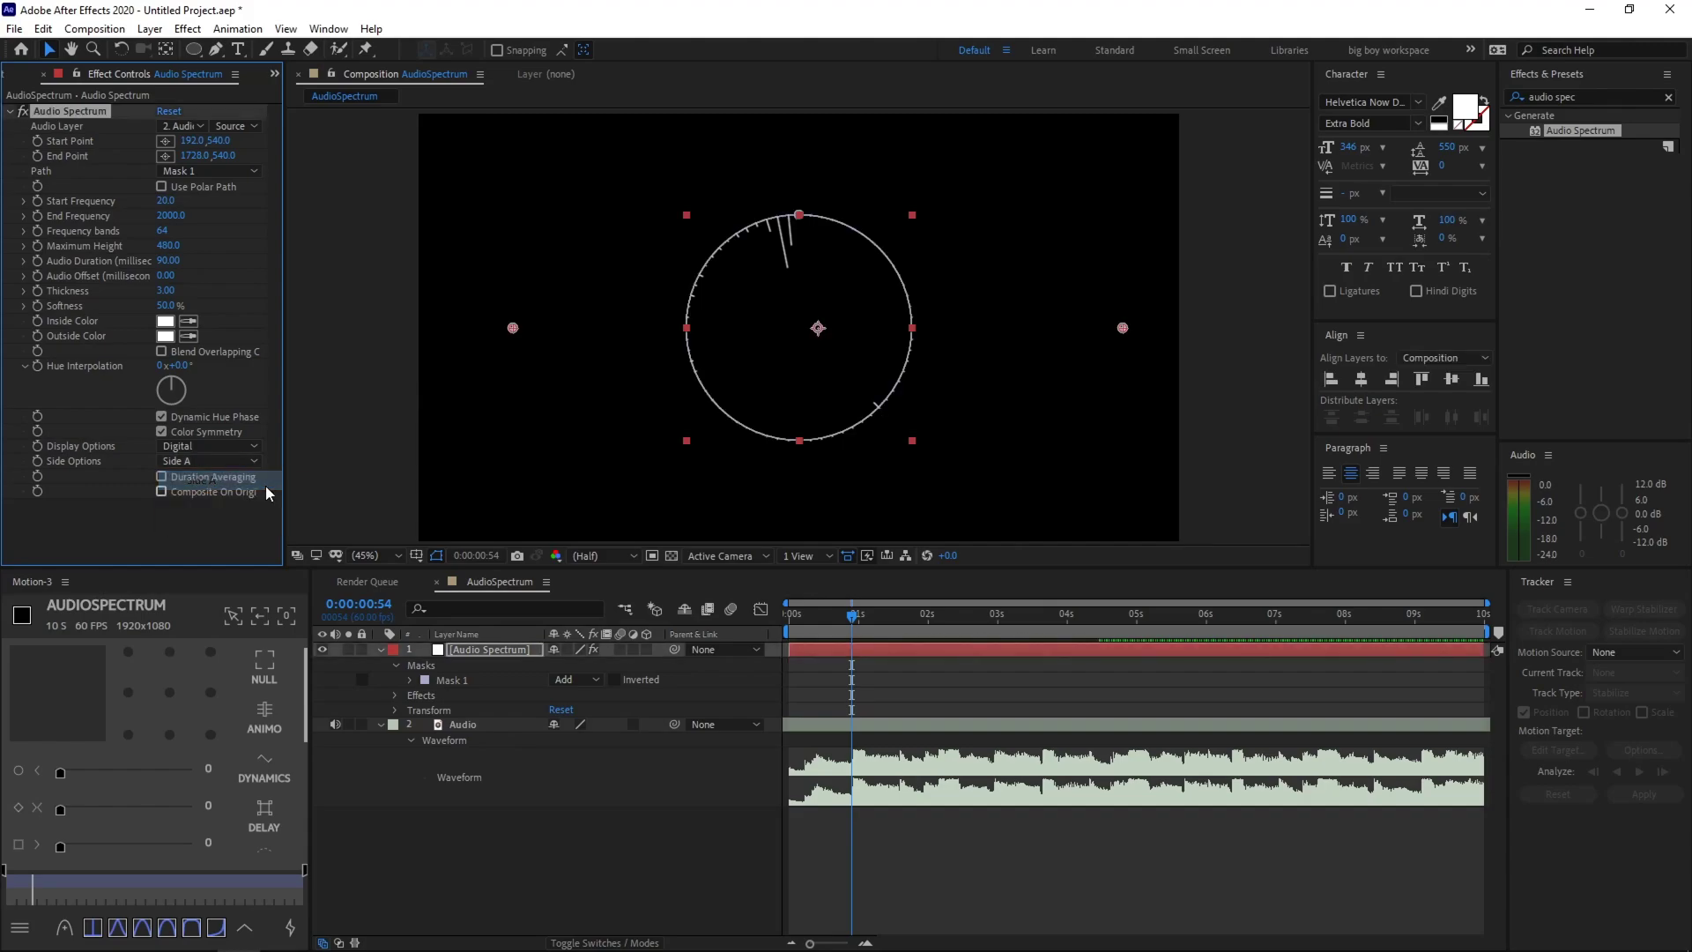
{"action": "left_click", "coordinate": [603, 271]}
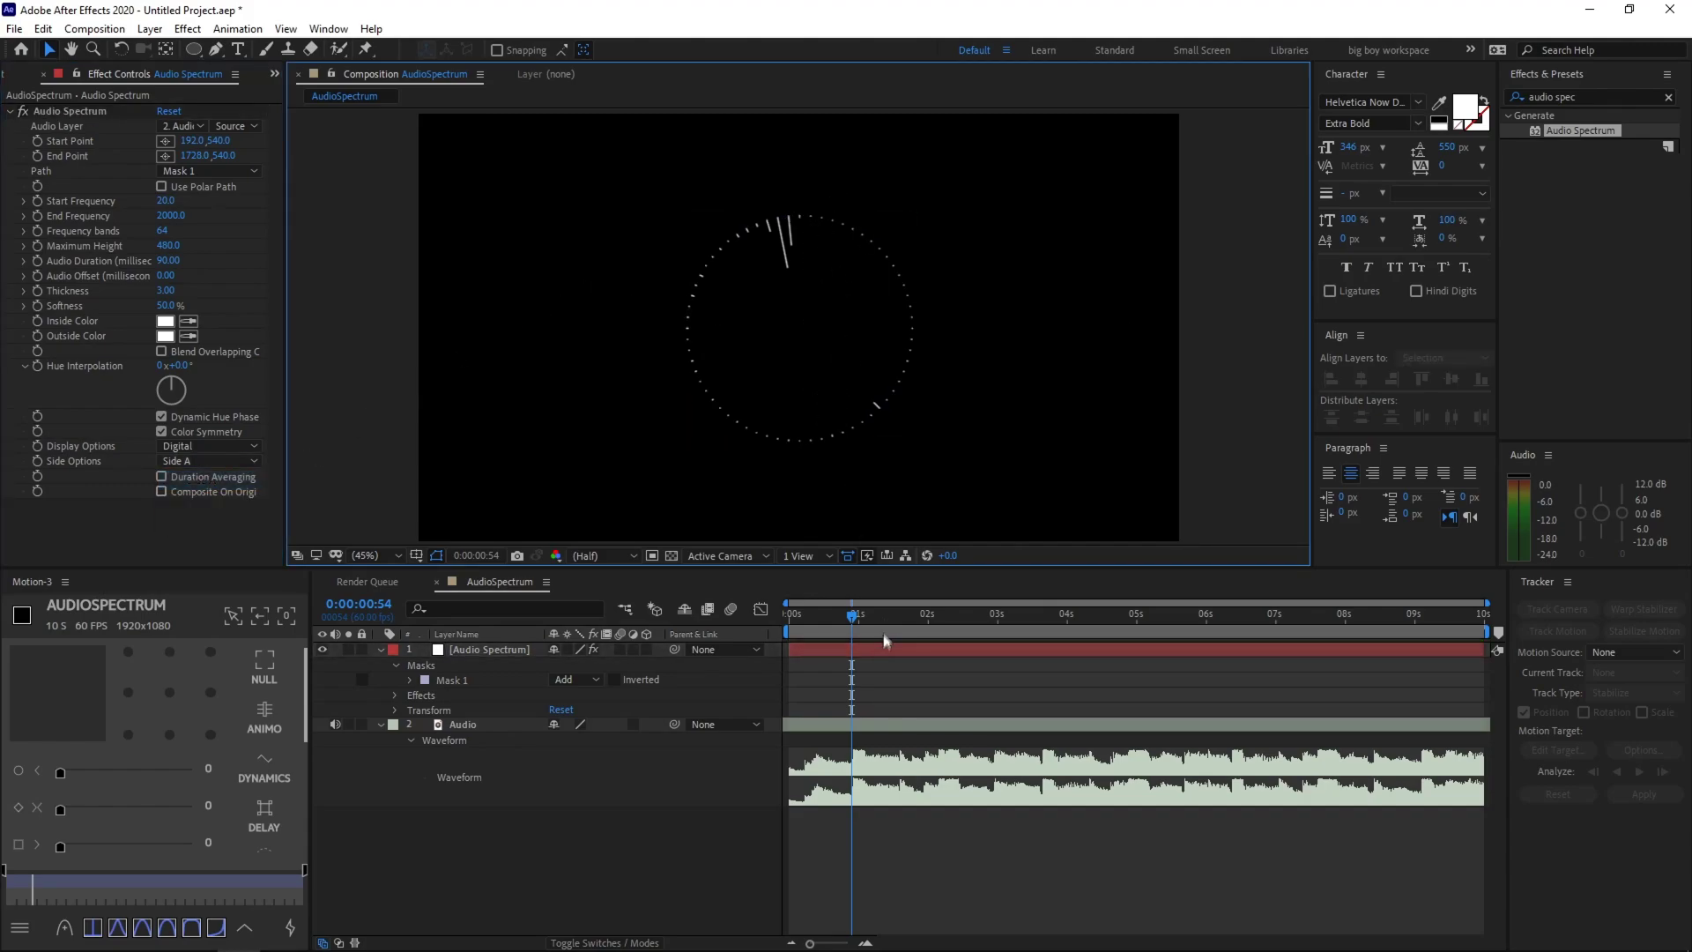
{"action": "left_click_drag", "start_coordinate": [860, 622], "coordinate": [717, 658]}
{"action": "key", "text": "space"}
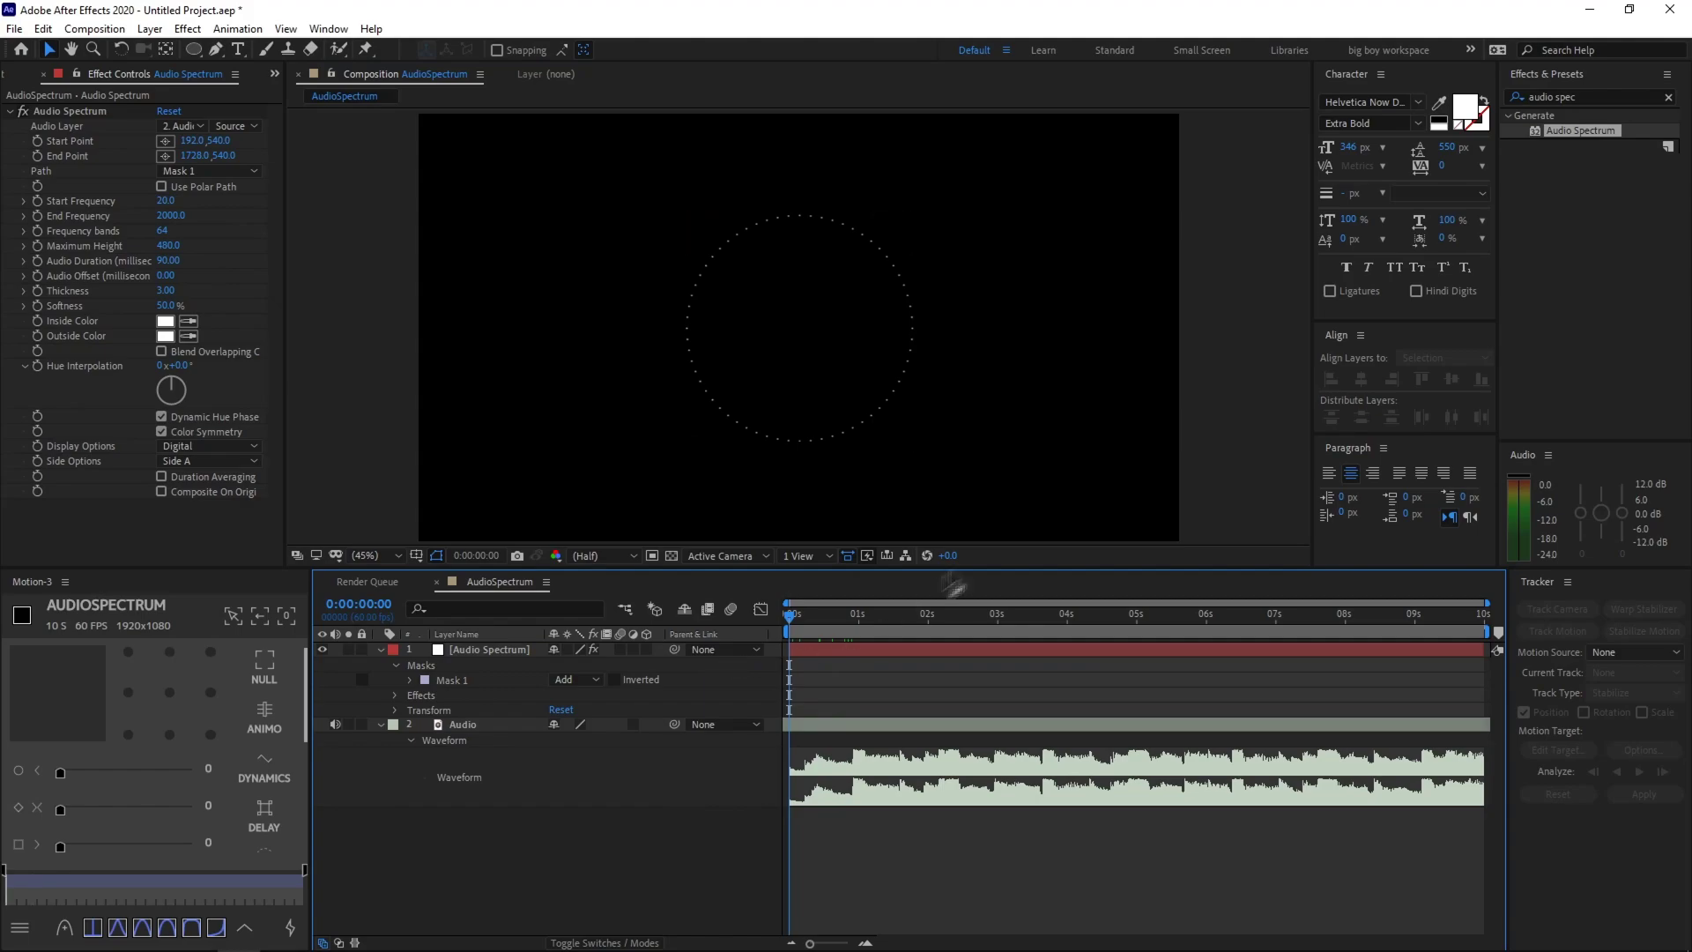
{"action": "left_click", "coordinate": [913, 613]}
{"action": "left_click", "coordinate": [231, 461]}
{"action": "left_click", "coordinate": [200, 499]}
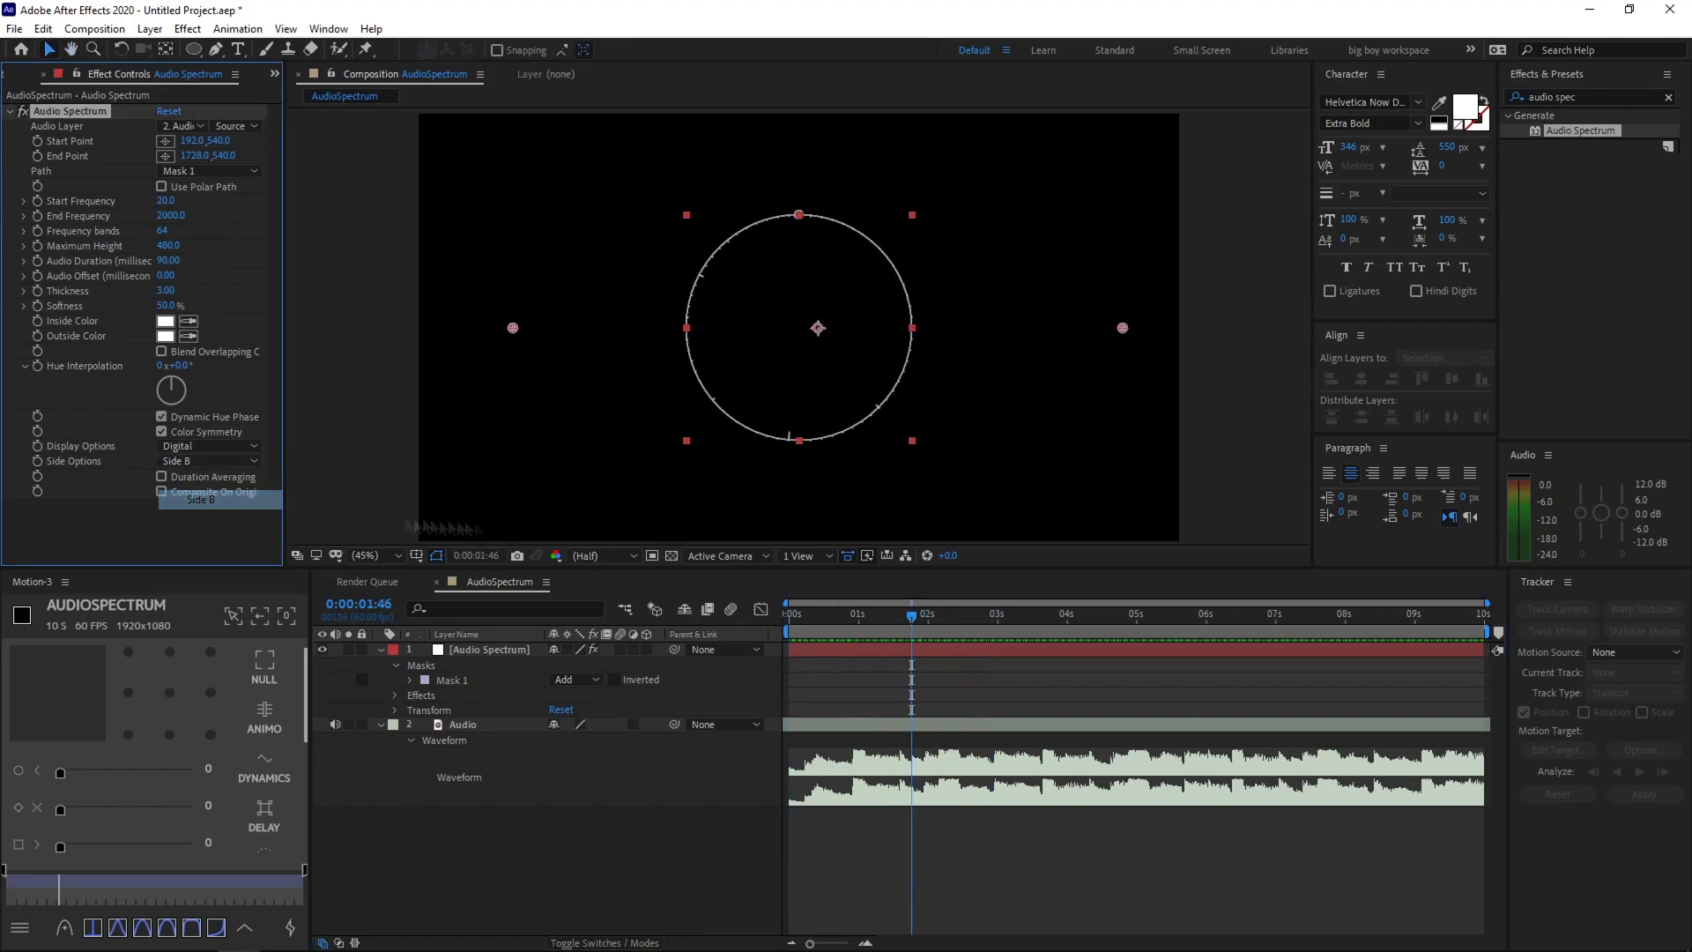
{"action": "left_click", "coordinate": [1001, 881]}
{"action": "key", "text": "Home"}
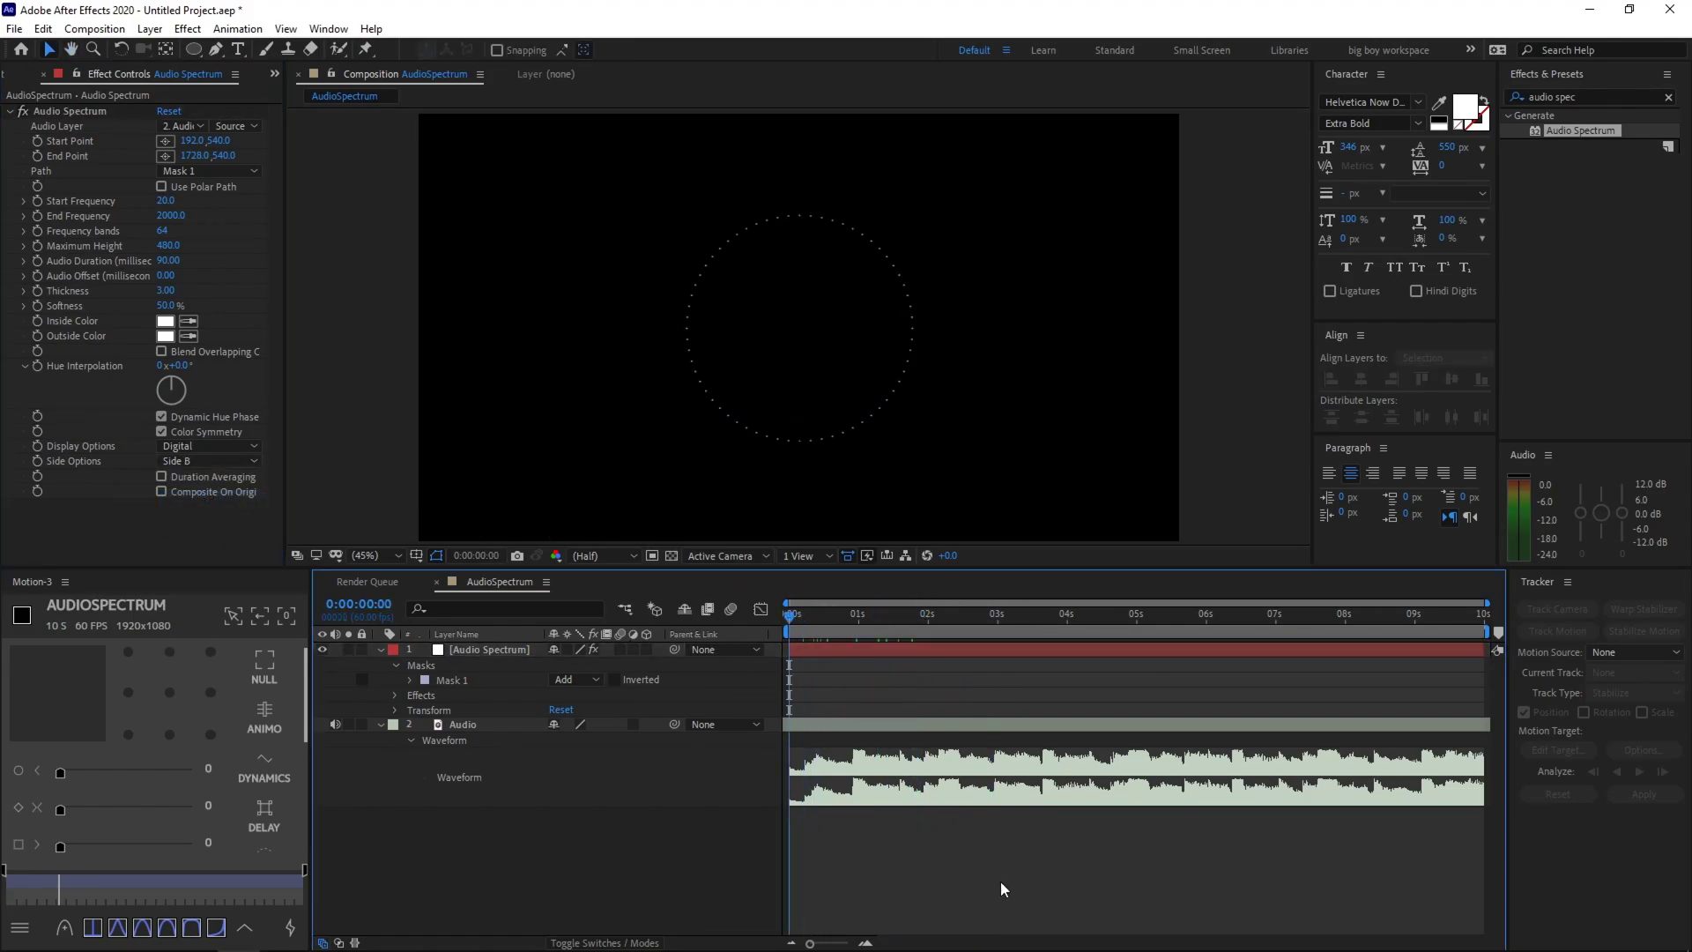
{"action": "key", "text": "space"}
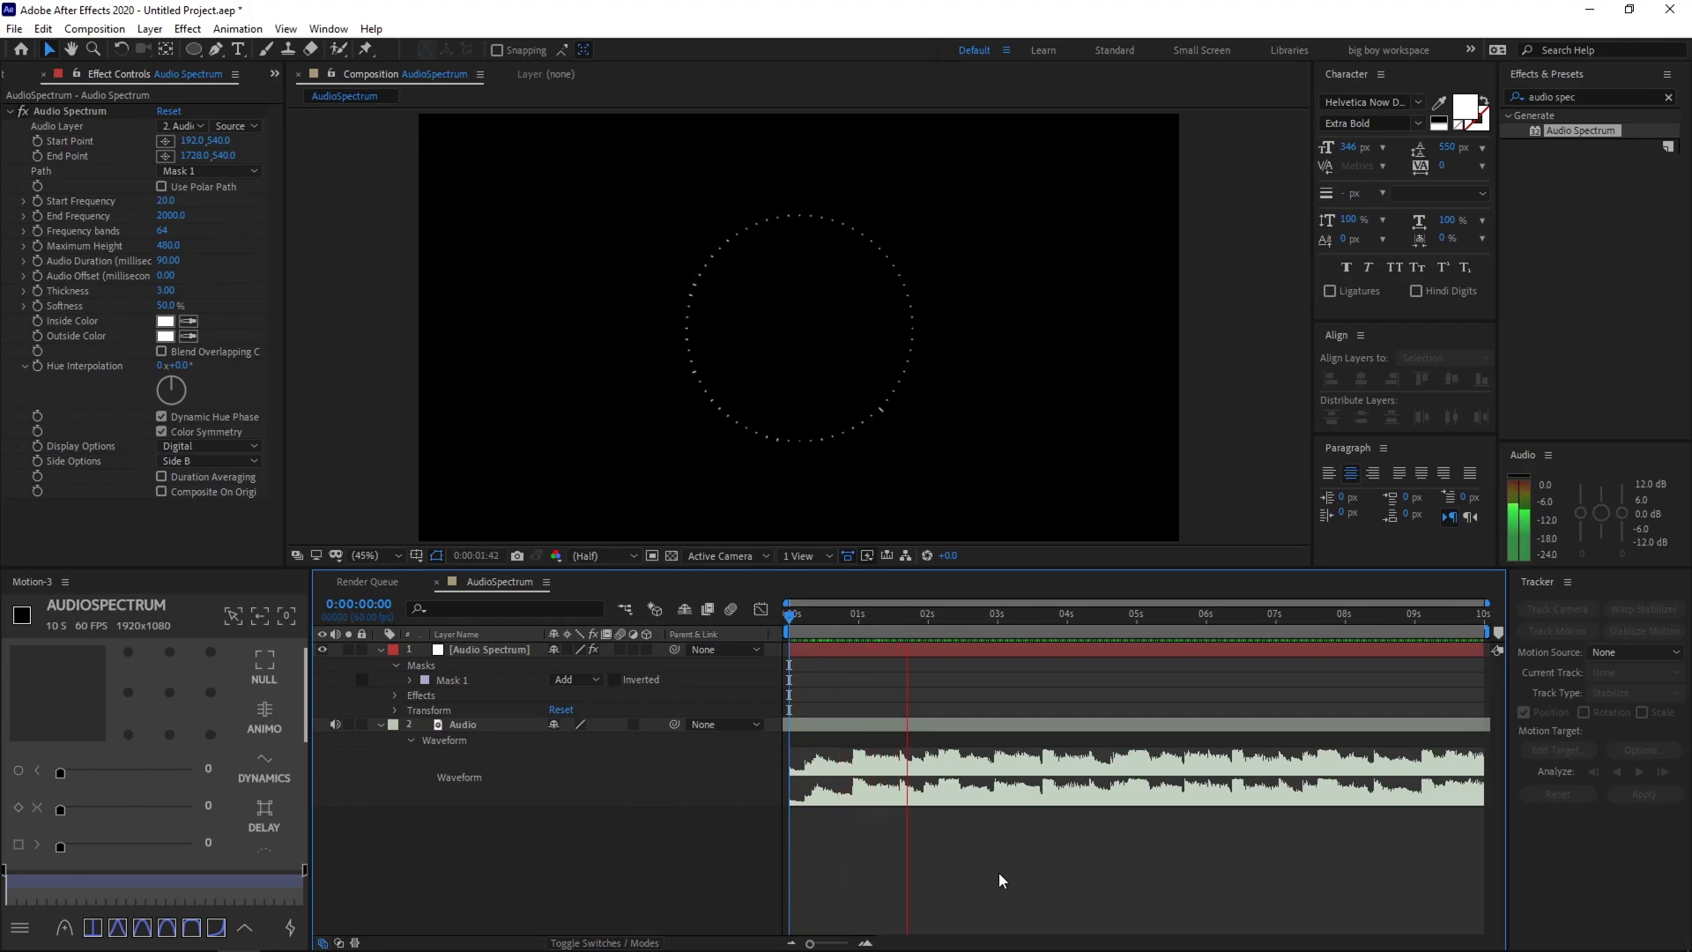
{"action": "key", "text": "space"}
{"action": "left_click", "coordinate": [218, 458]}
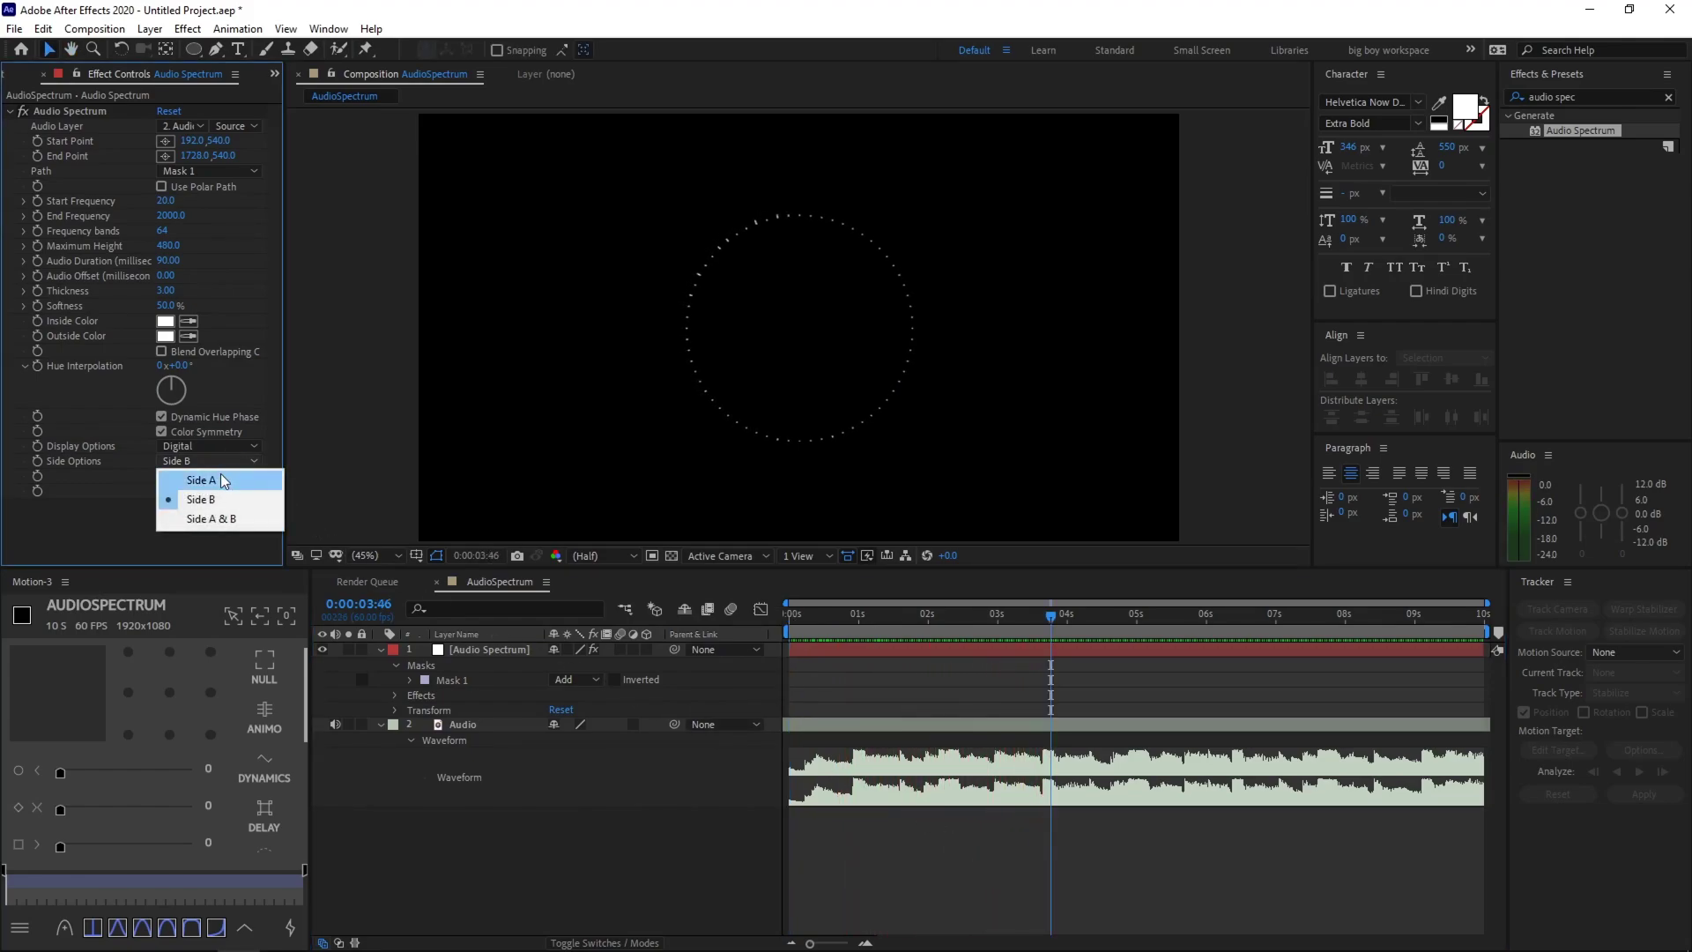
{"action": "left_click", "coordinate": [226, 521]}
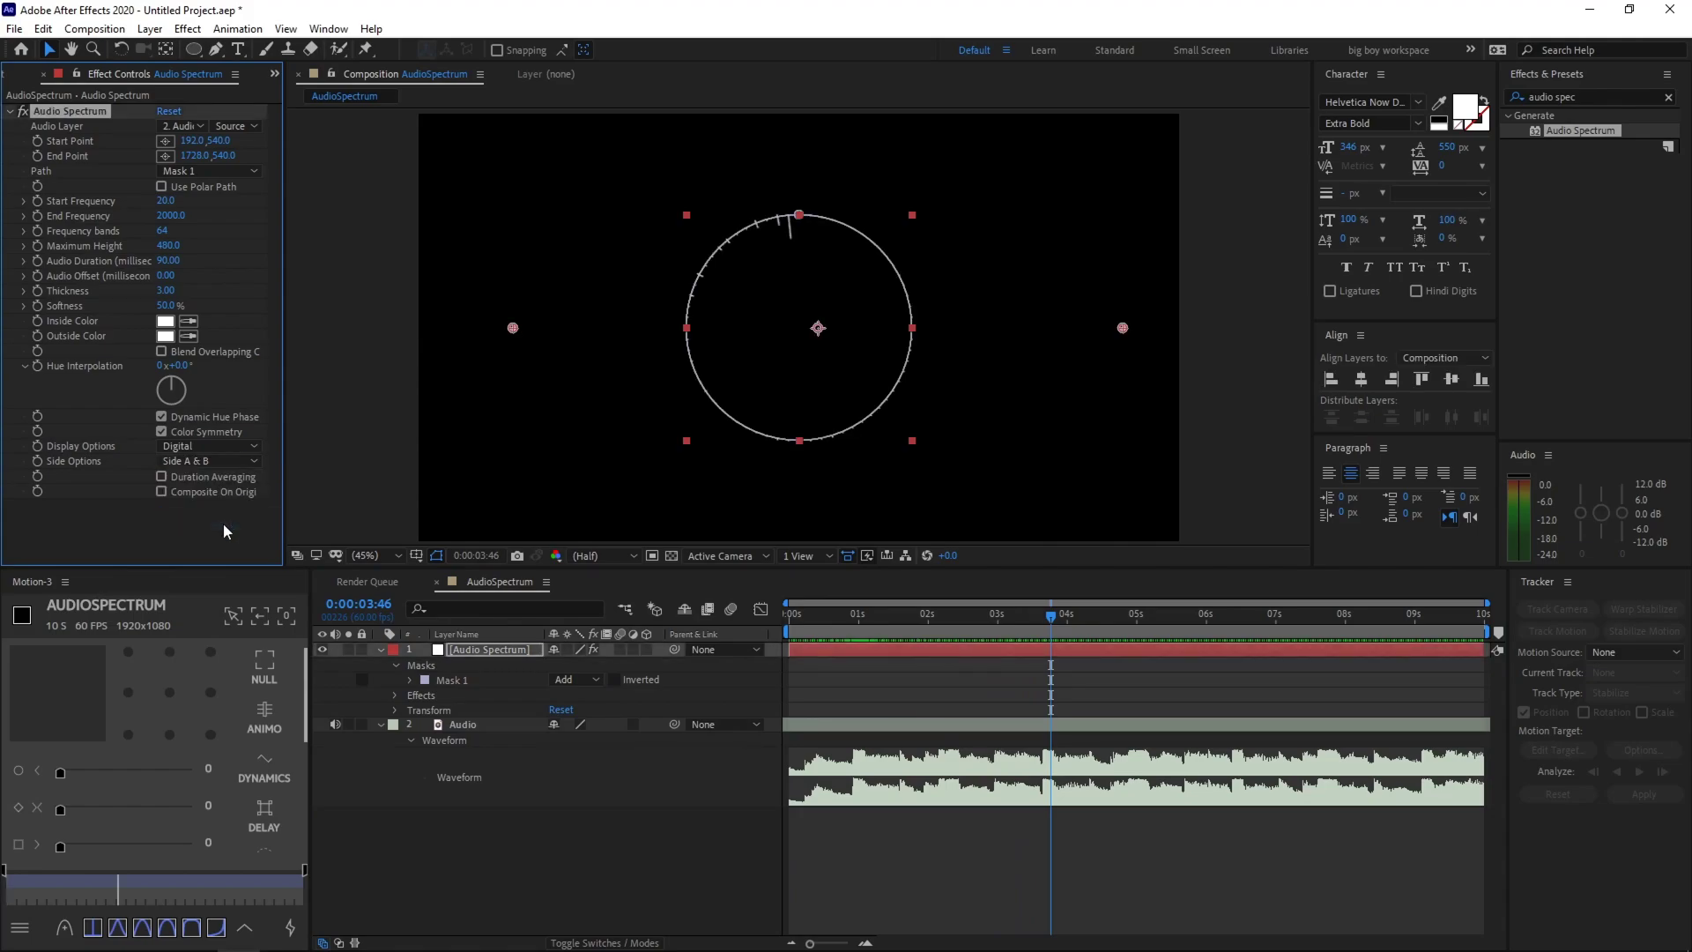
- Raise Maximum Height to 1310, try Thickness 6 then return it to 3
{"action": "left_click", "coordinate": [1029, 874]}
{"action": "left_click_drag", "start_coordinate": [1049, 621], "coordinate": [976, 632]}
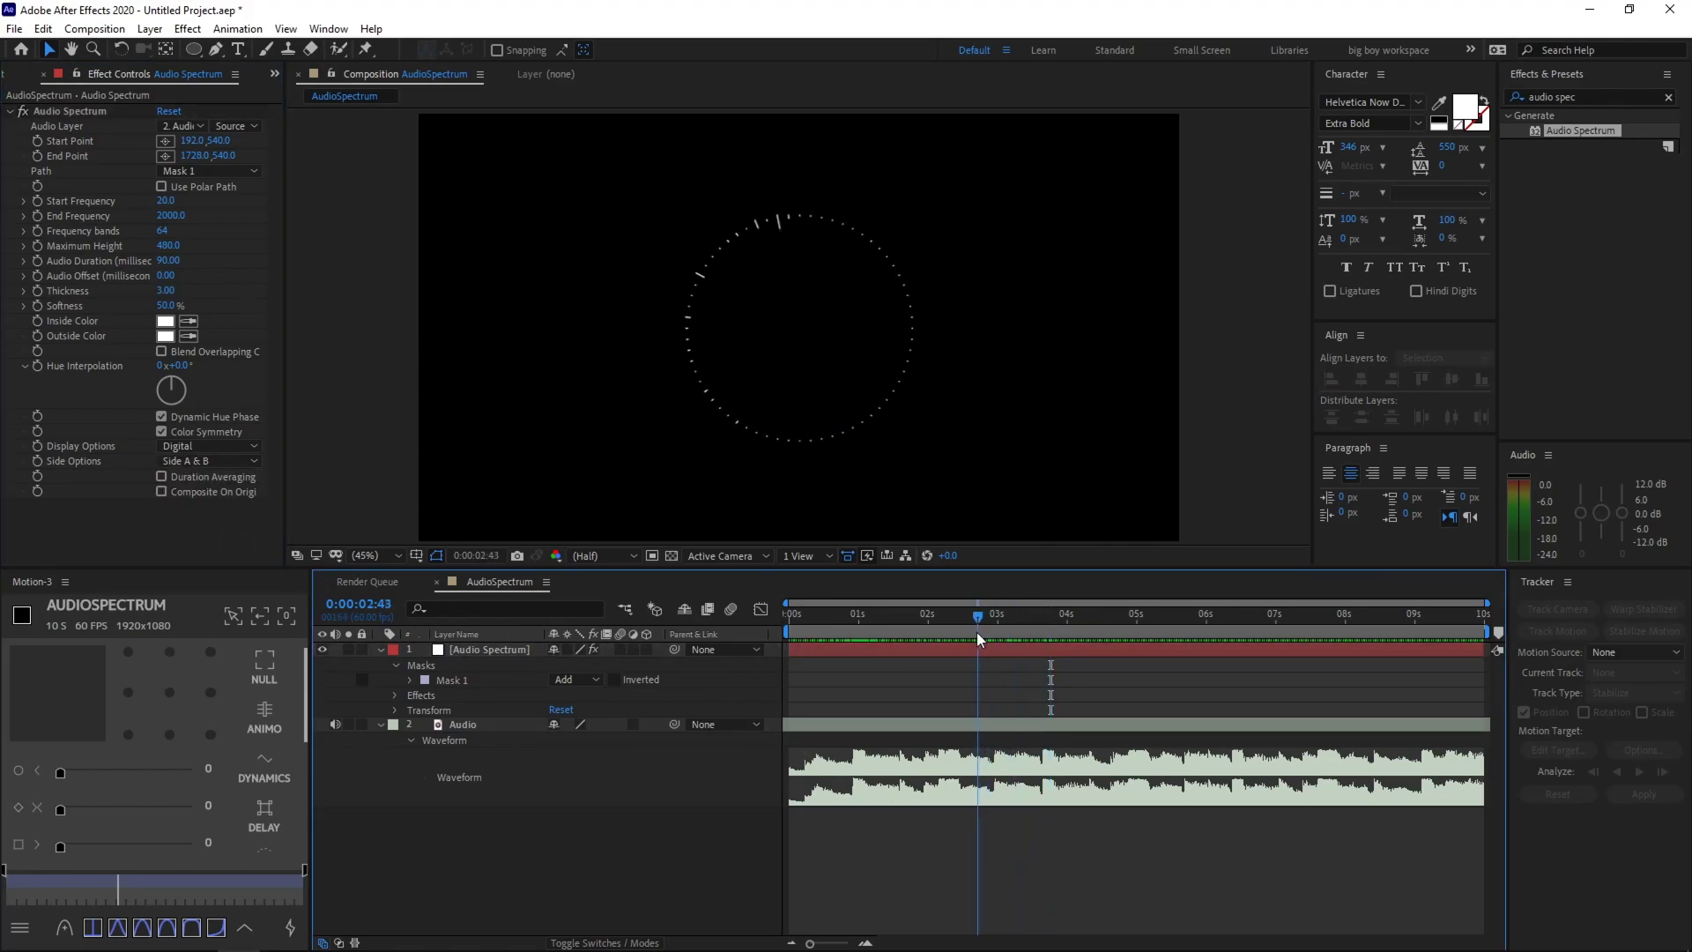
{"action": "left_click_drag", "start_coordinate": [170, 246], "coordinate": [242, 243]}
{"action": "left_click", "coordinate": [1009, 859]}
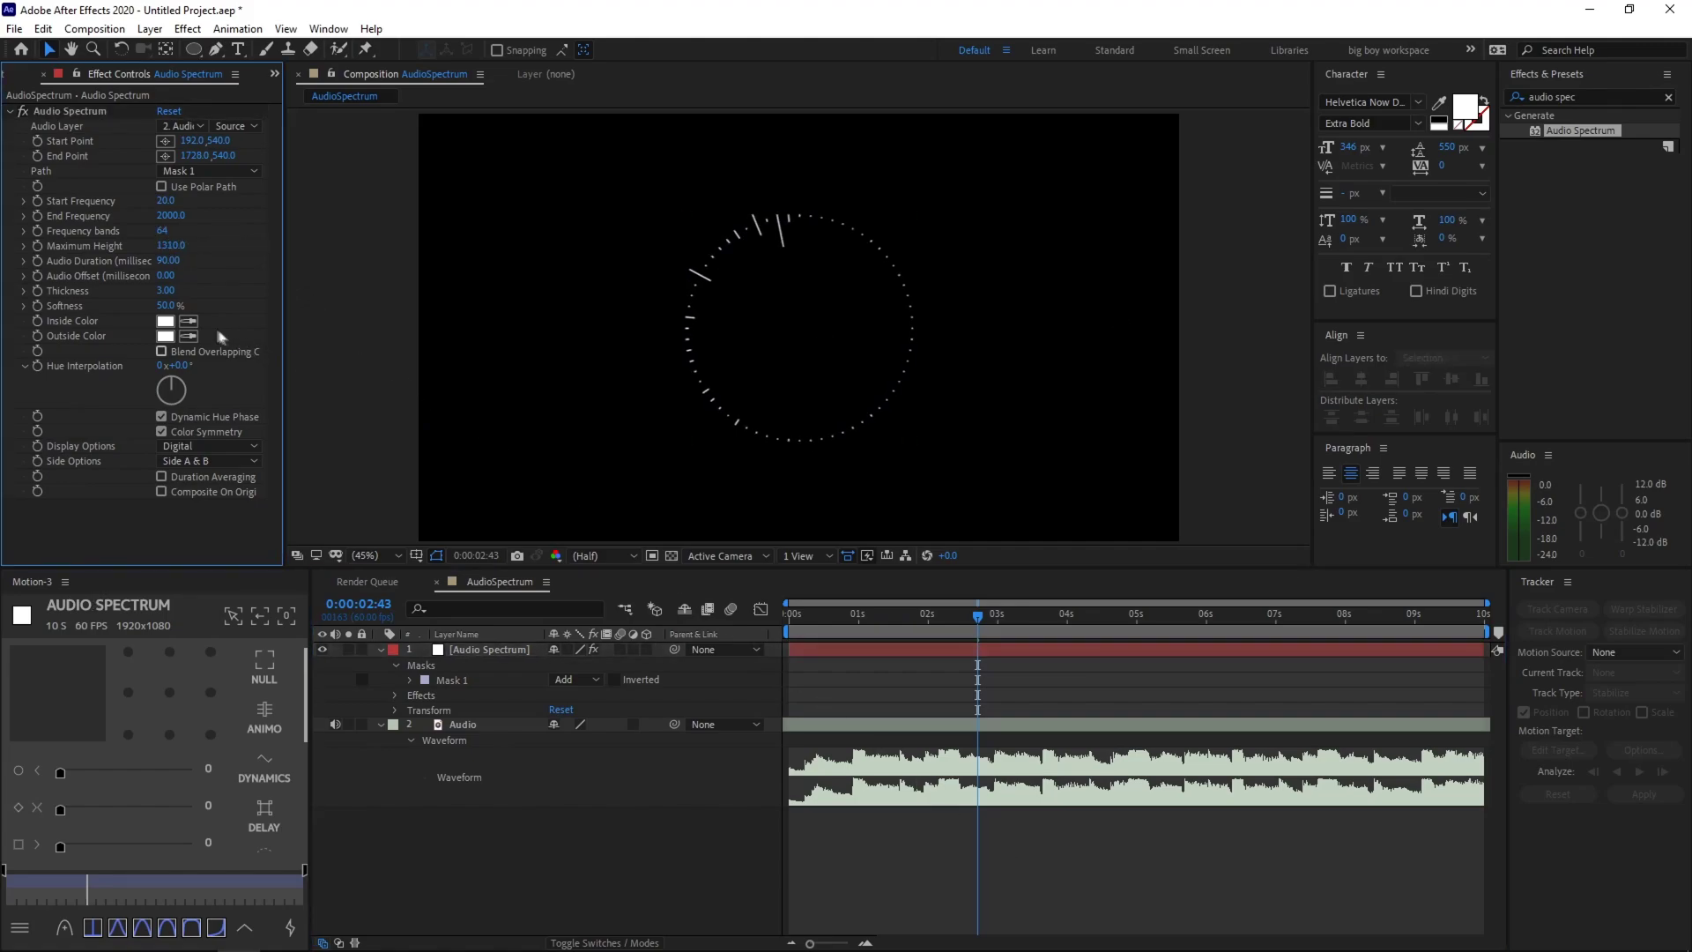
{"action": "mouse_move", "coordinate": [165, 290]}
{"action": "left_mouse_down"}
{"action": "mouse_move", "coordinate": [185, 289]}
{"action": "mouse_move", "coordinate": [163, 289]}
{"action": "left_mouse_up"}
{"action": "left_click", "coordinate": [324, 267]}
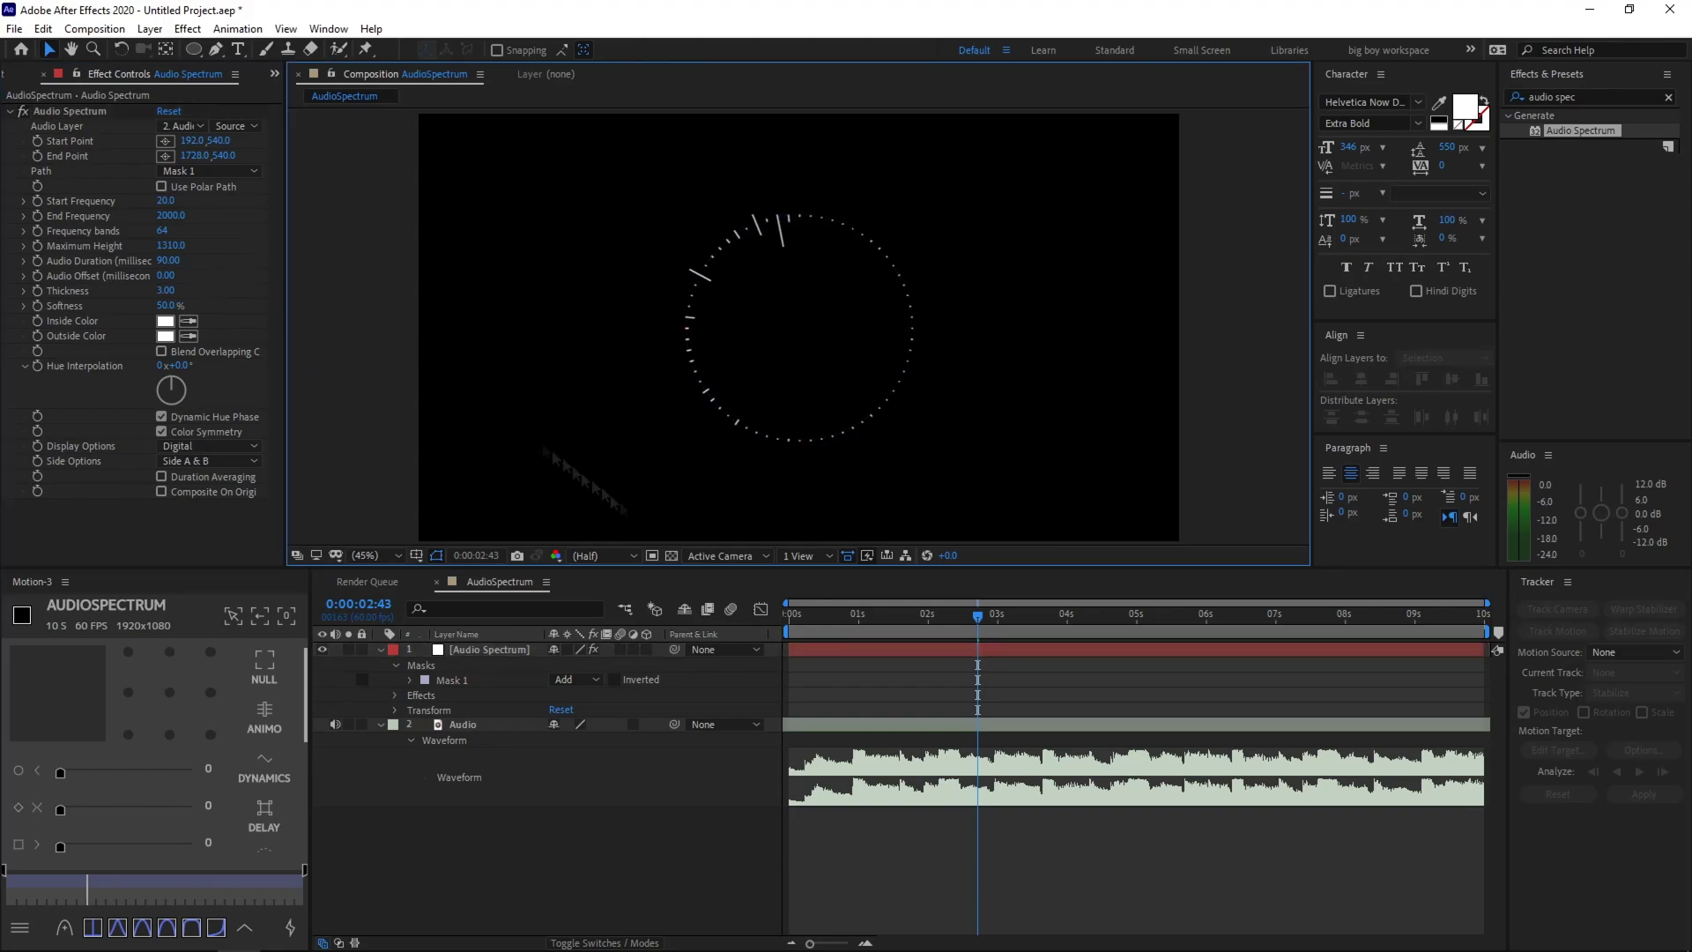
{"action": "left_click", "coordinate": [961, 878]}
{"action": "left_click_drag", "start_coordinate": [978, 615], "coordinate": [789, 616]}
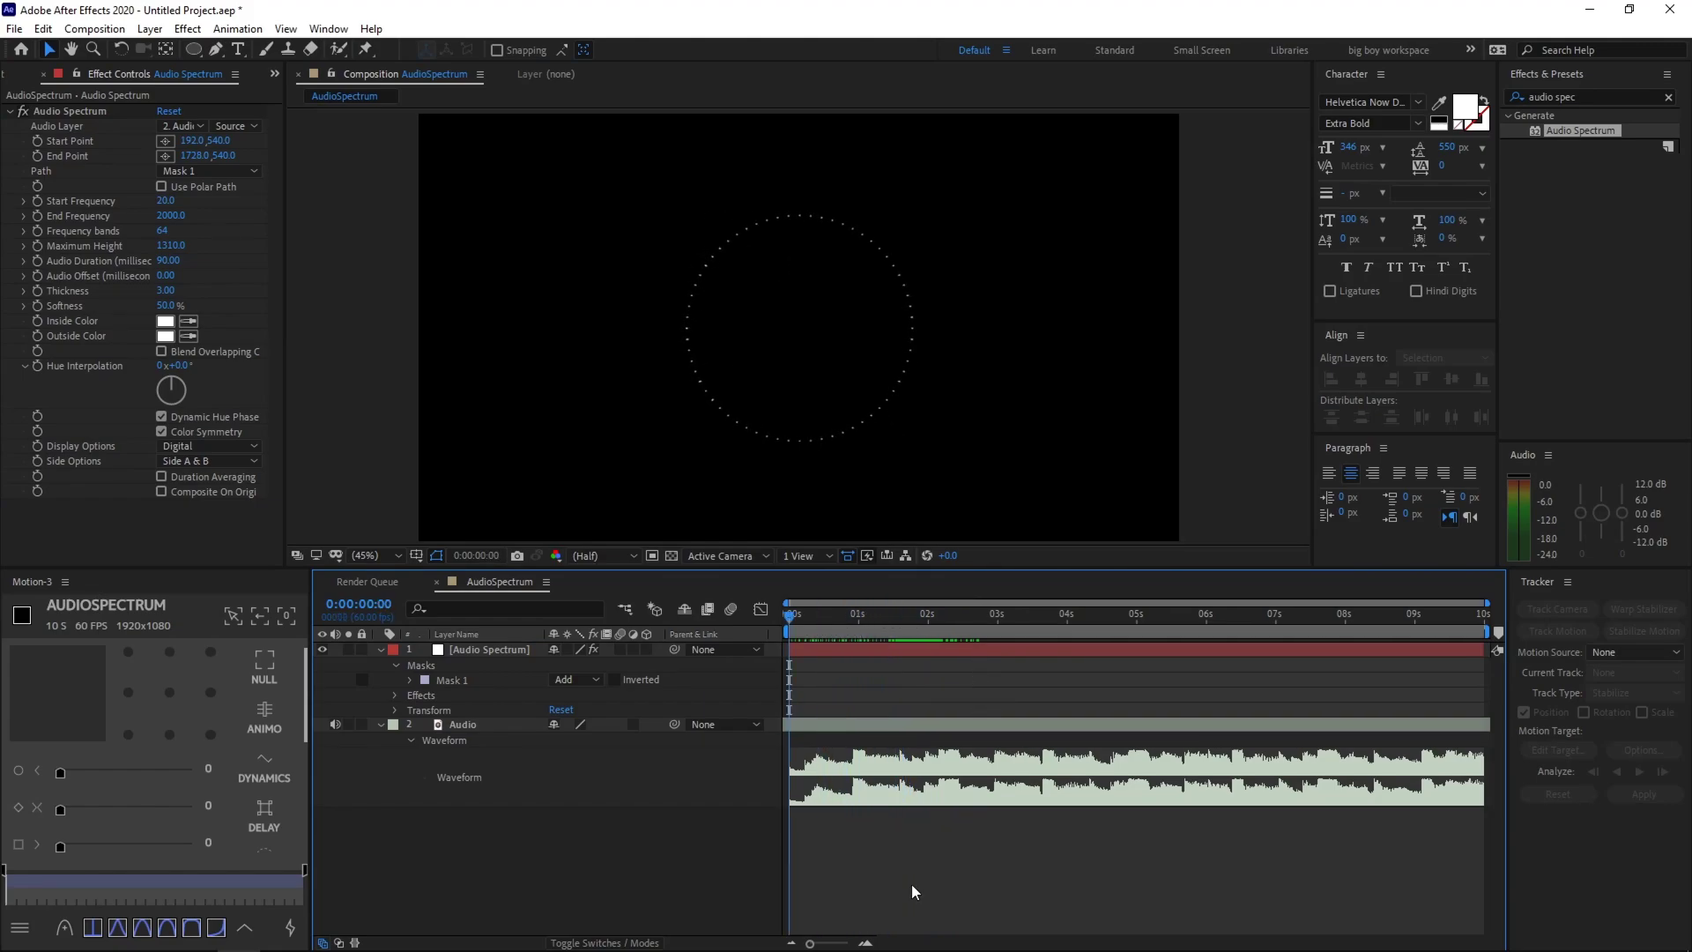